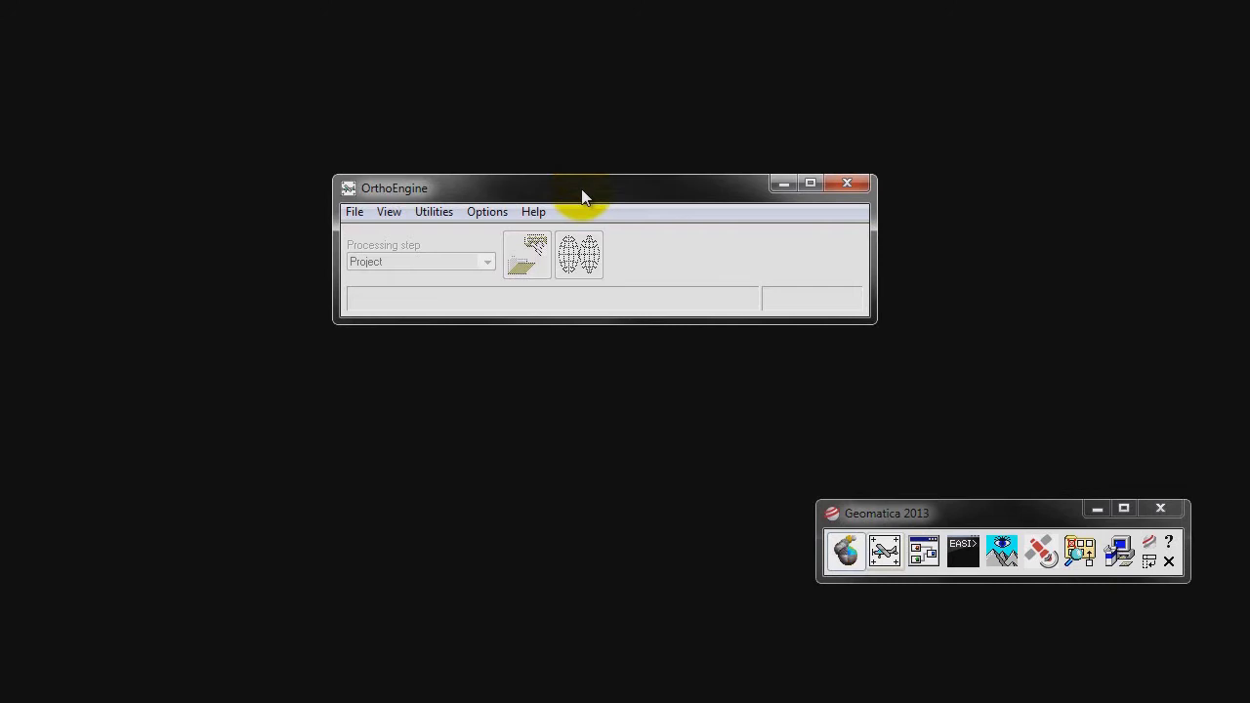
Step: Open OrthoEngine's File menu with no project loaded yet
click(354, 212)
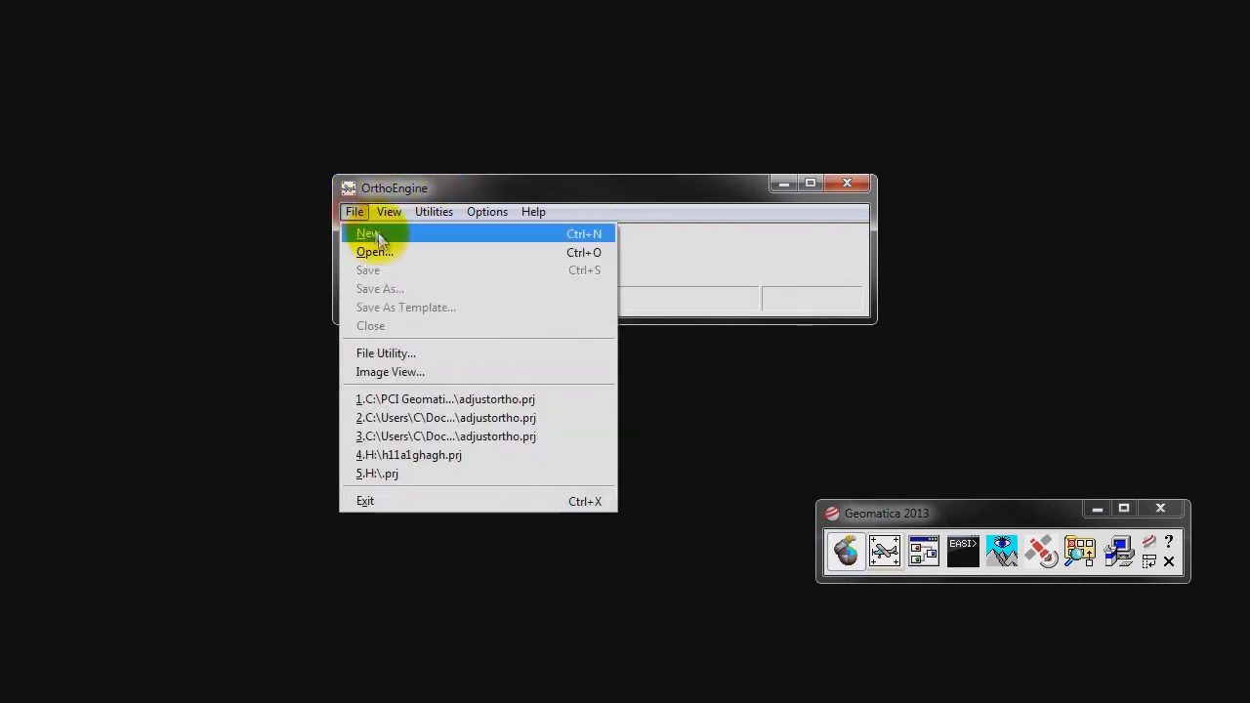
Step: Create project adjustortho.prj, named and described 'adjust ortho', using the Adjust Orthos method
click(378, 233)
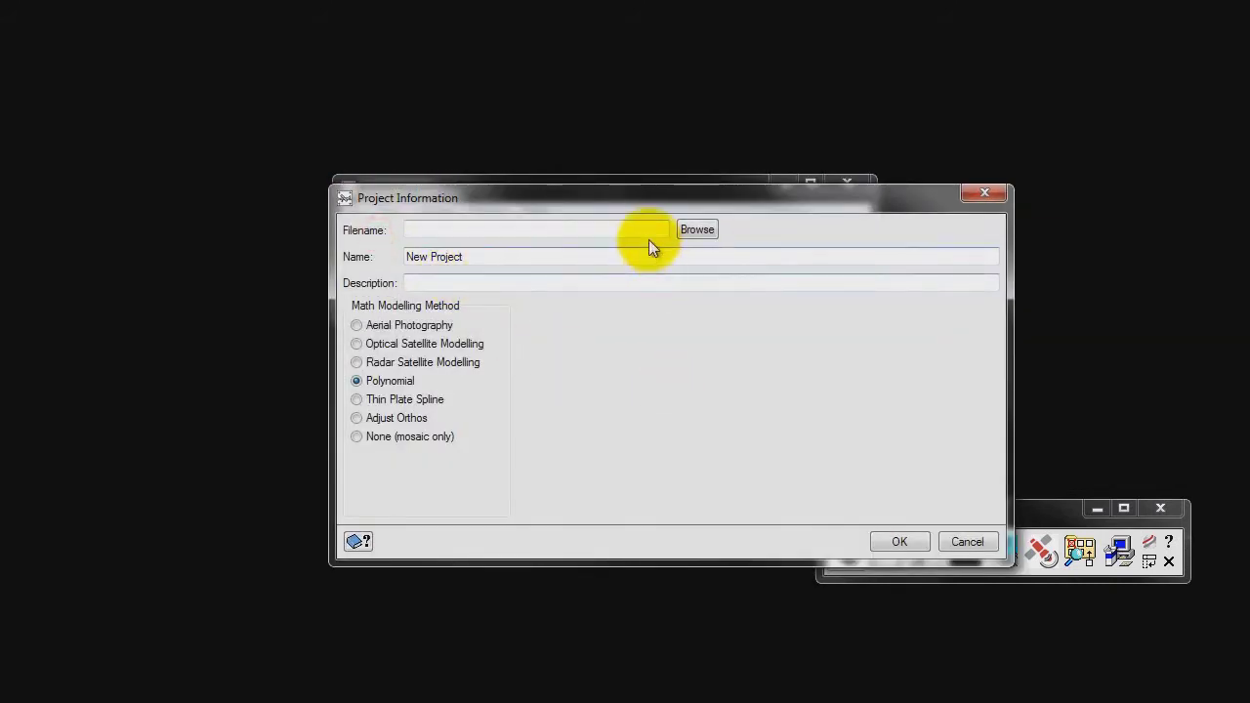
click(697, 229)
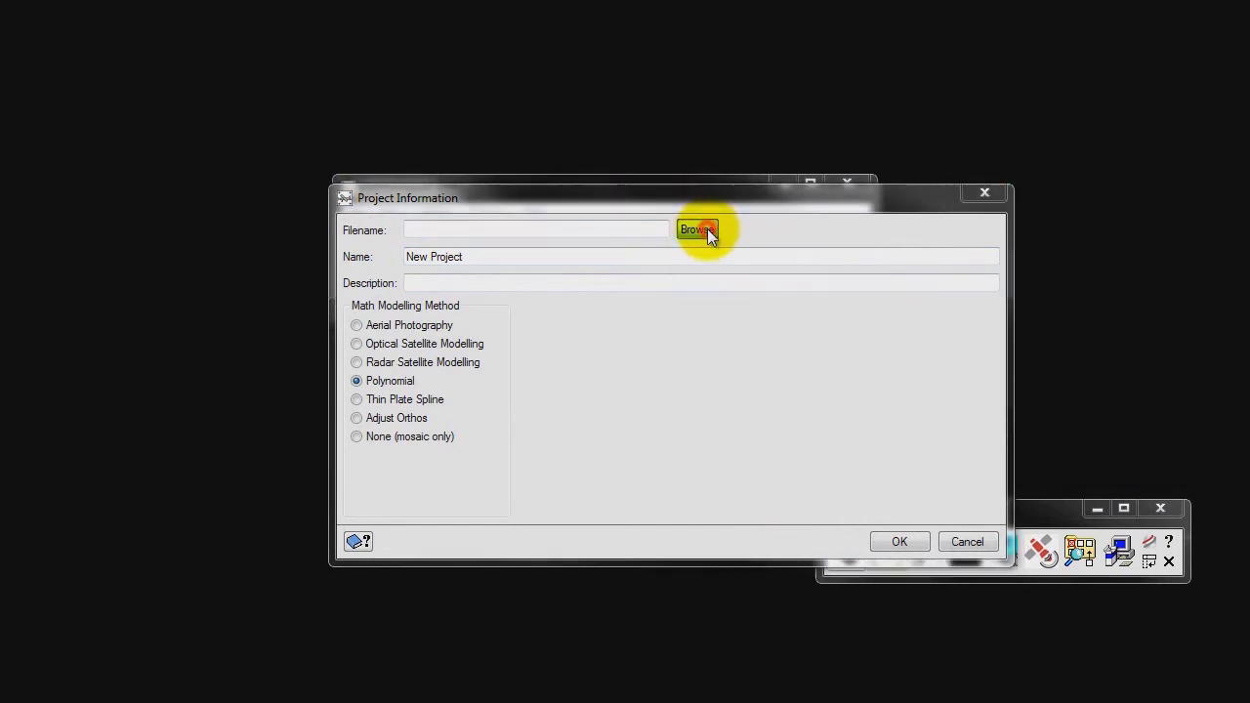
text(ad)
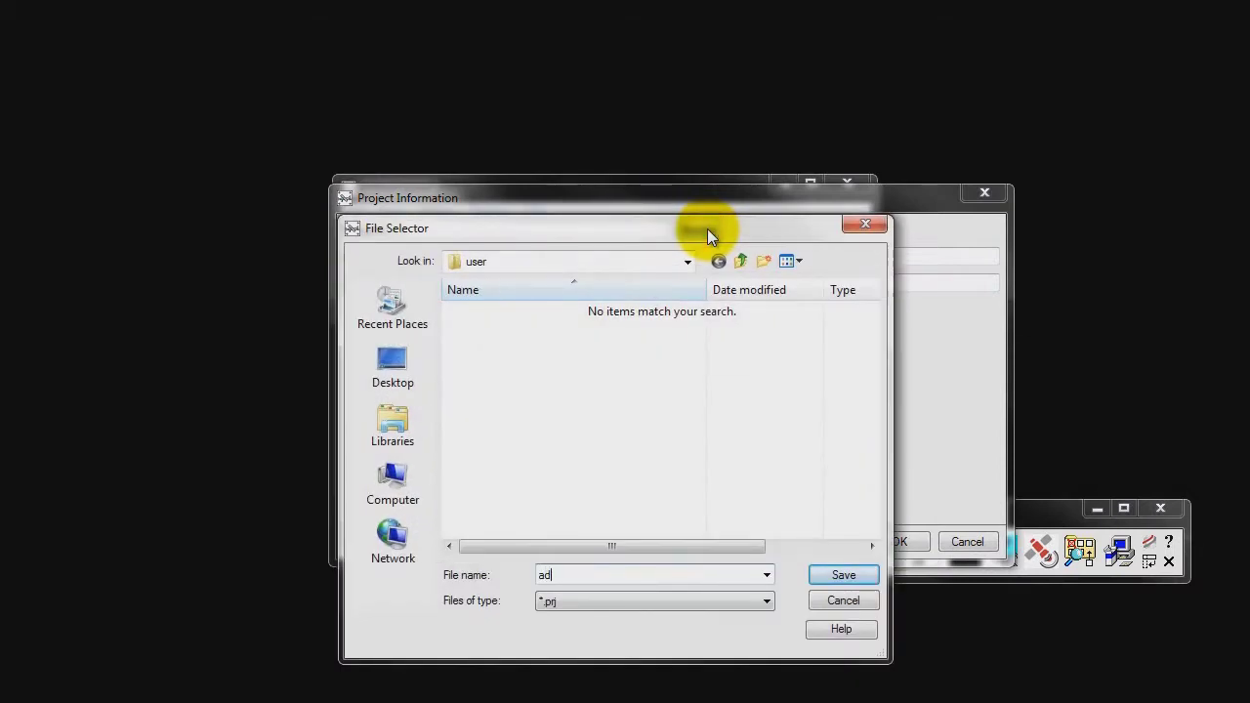
text(justortho)
key(Return)
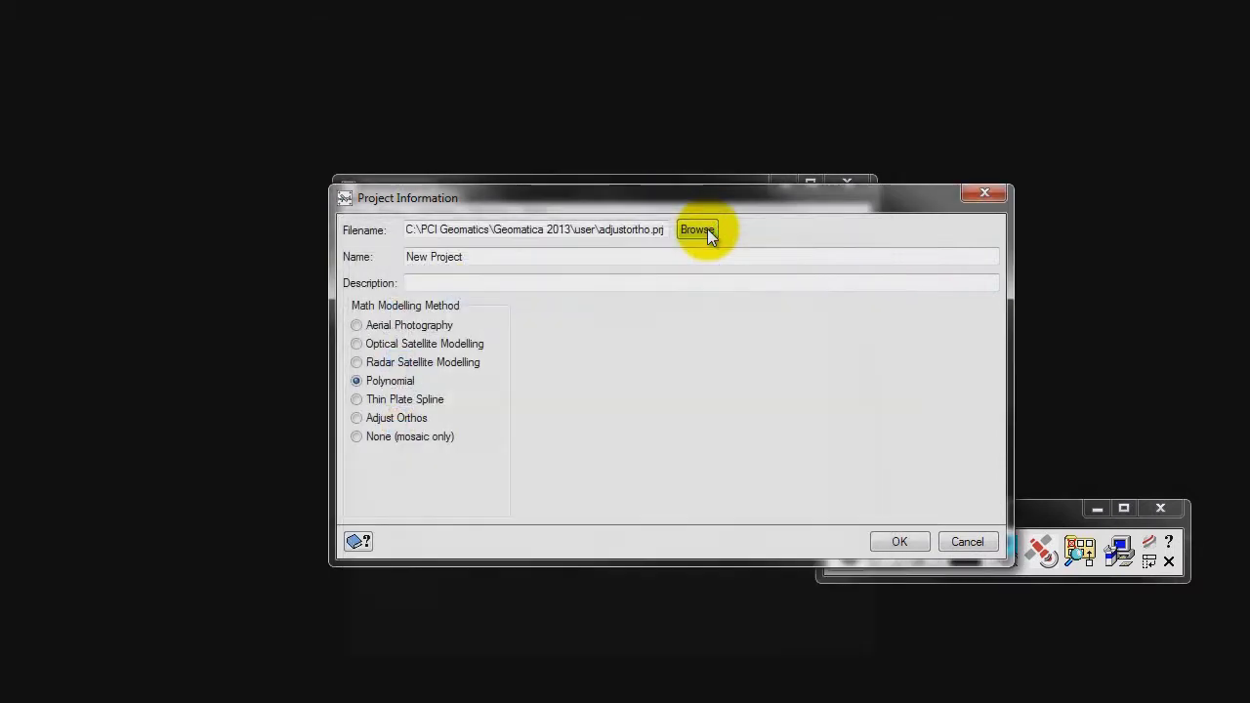
drag(549, 256, 358, 252)
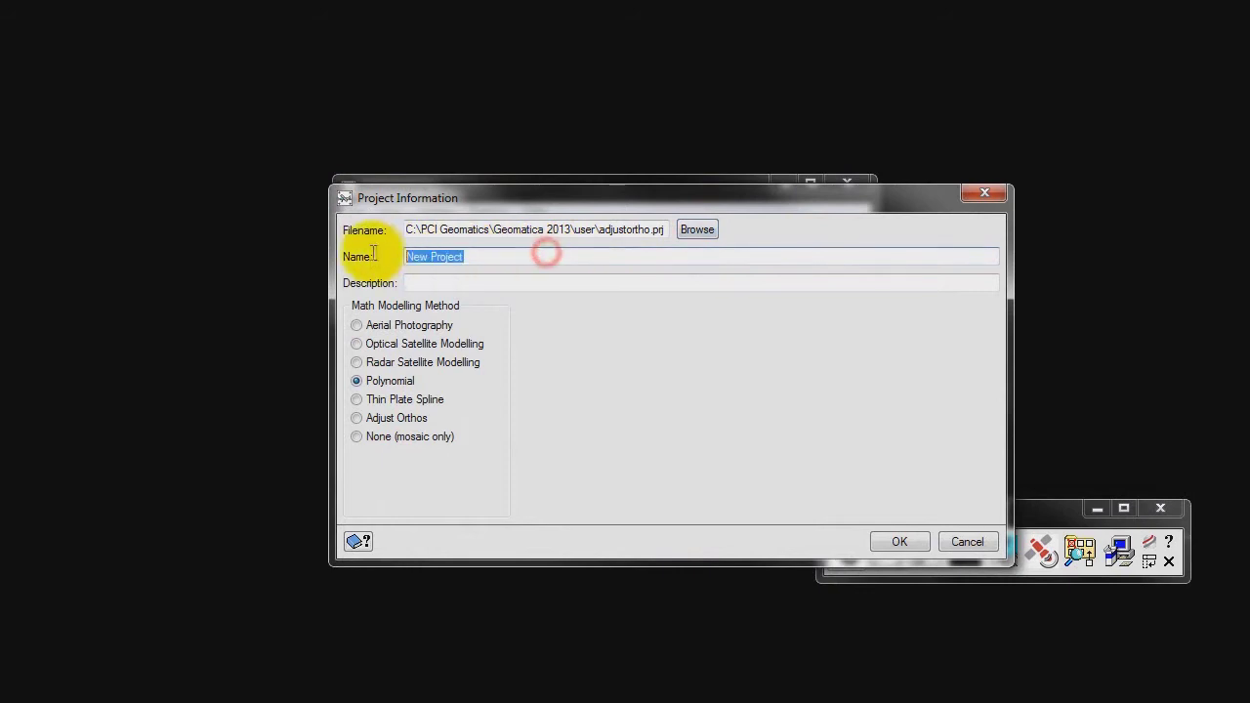
text(adjust ortho)
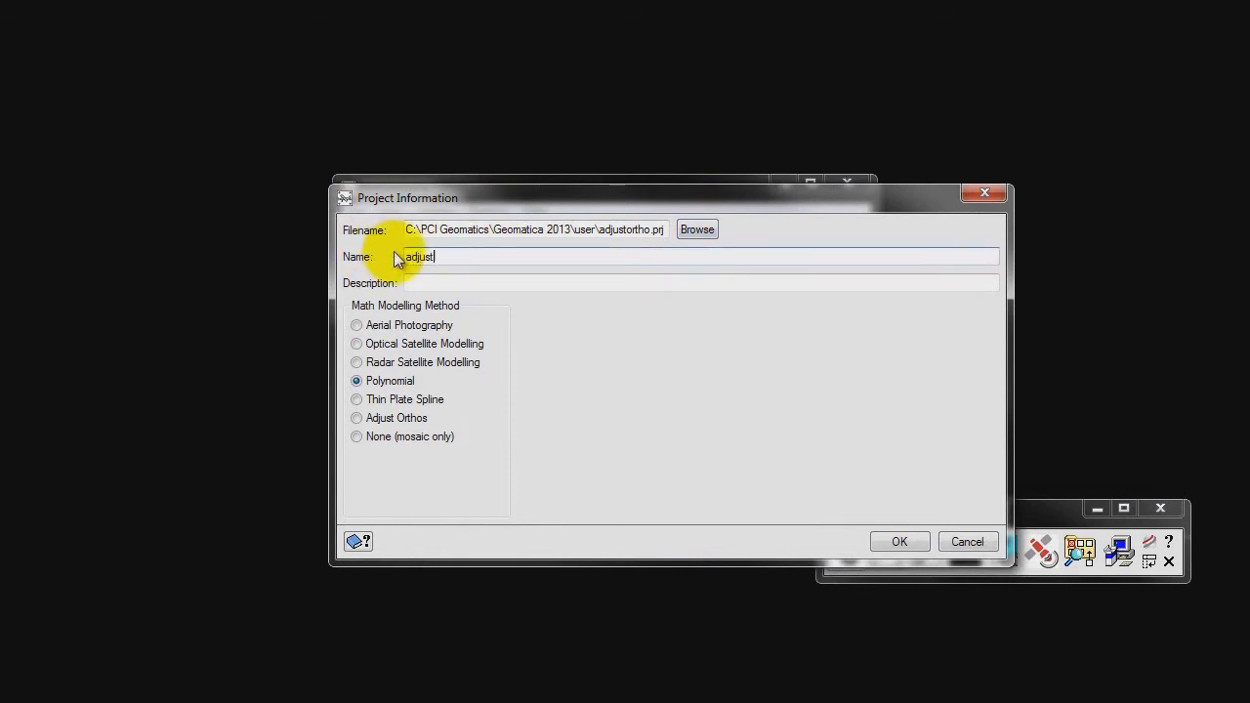
key(Tab)
text(adju)
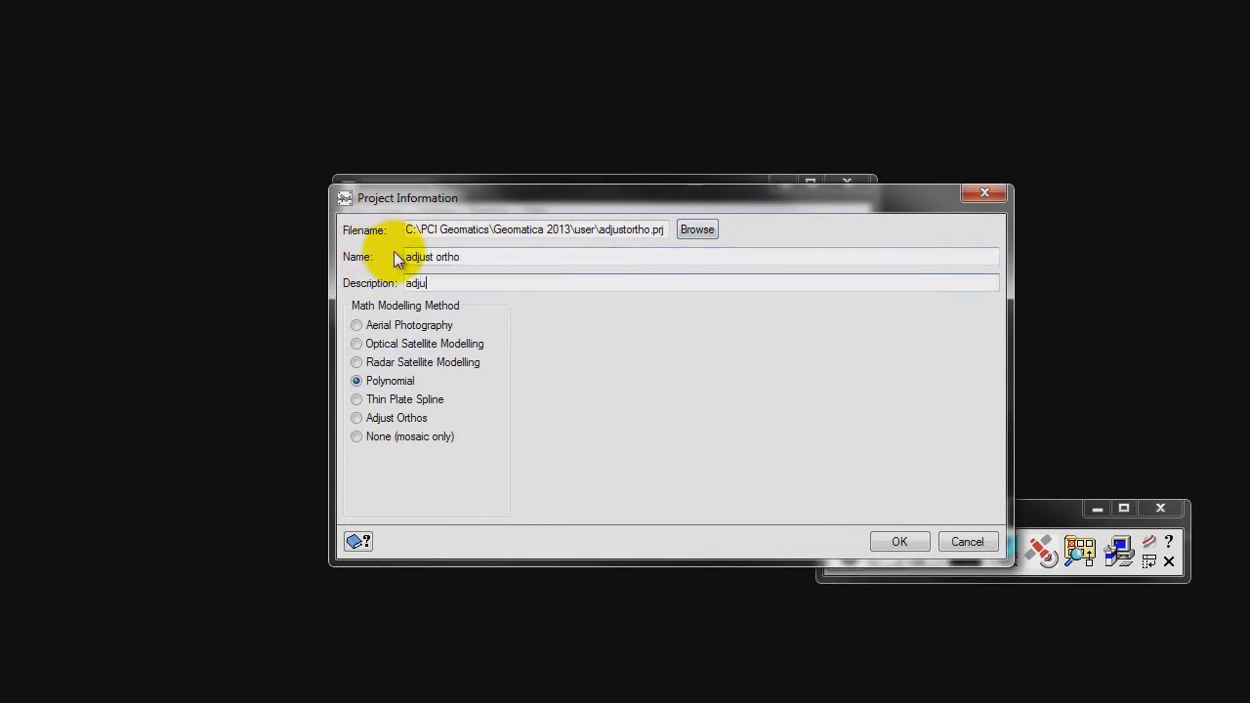
text(st ortho)
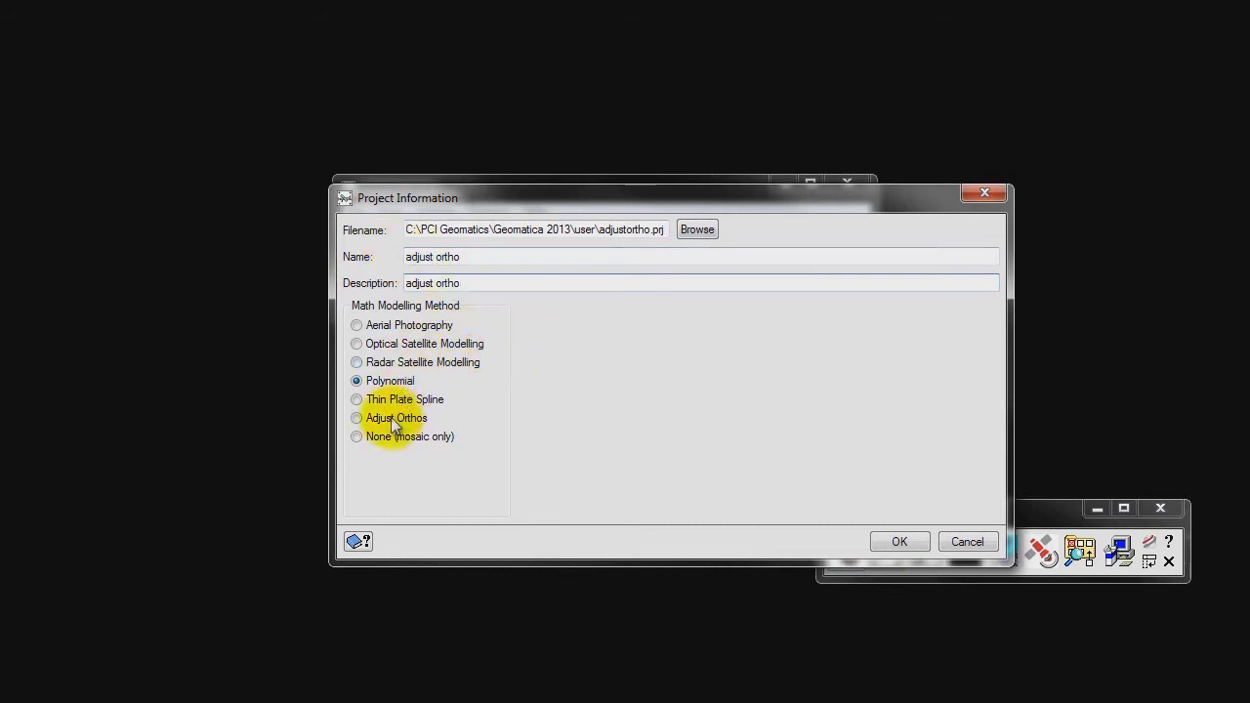
click(356, 417)
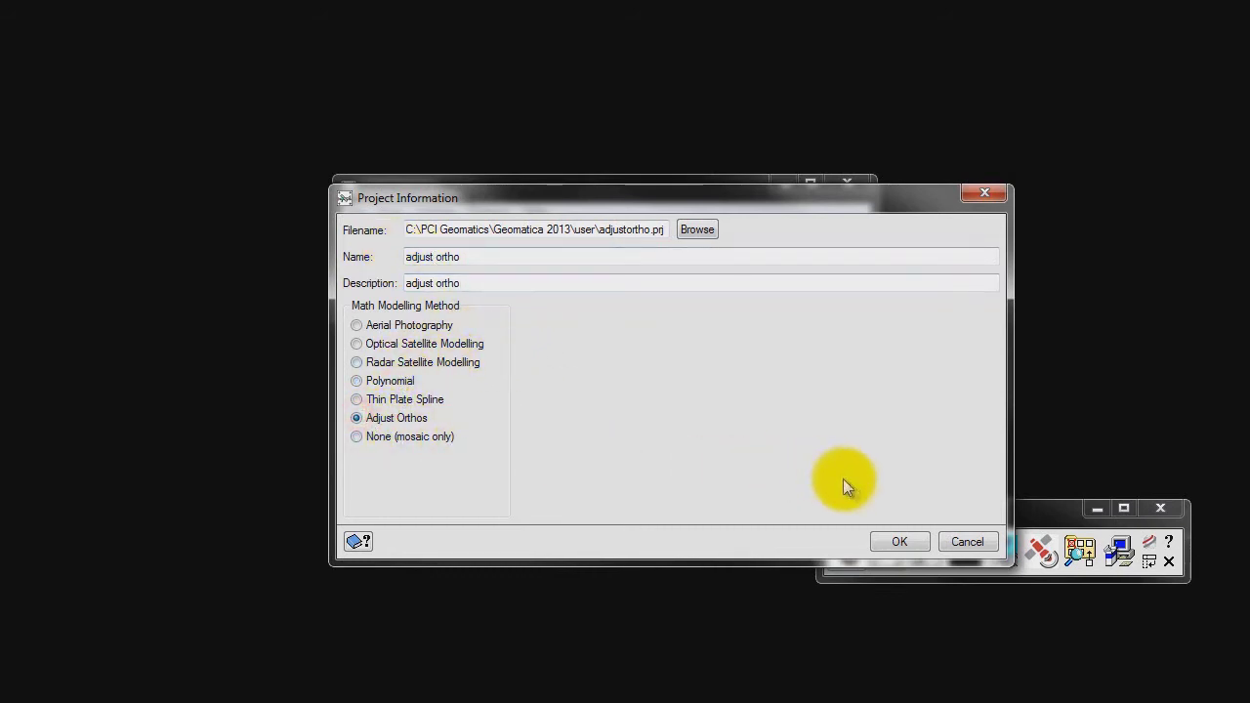
click(894, 542)
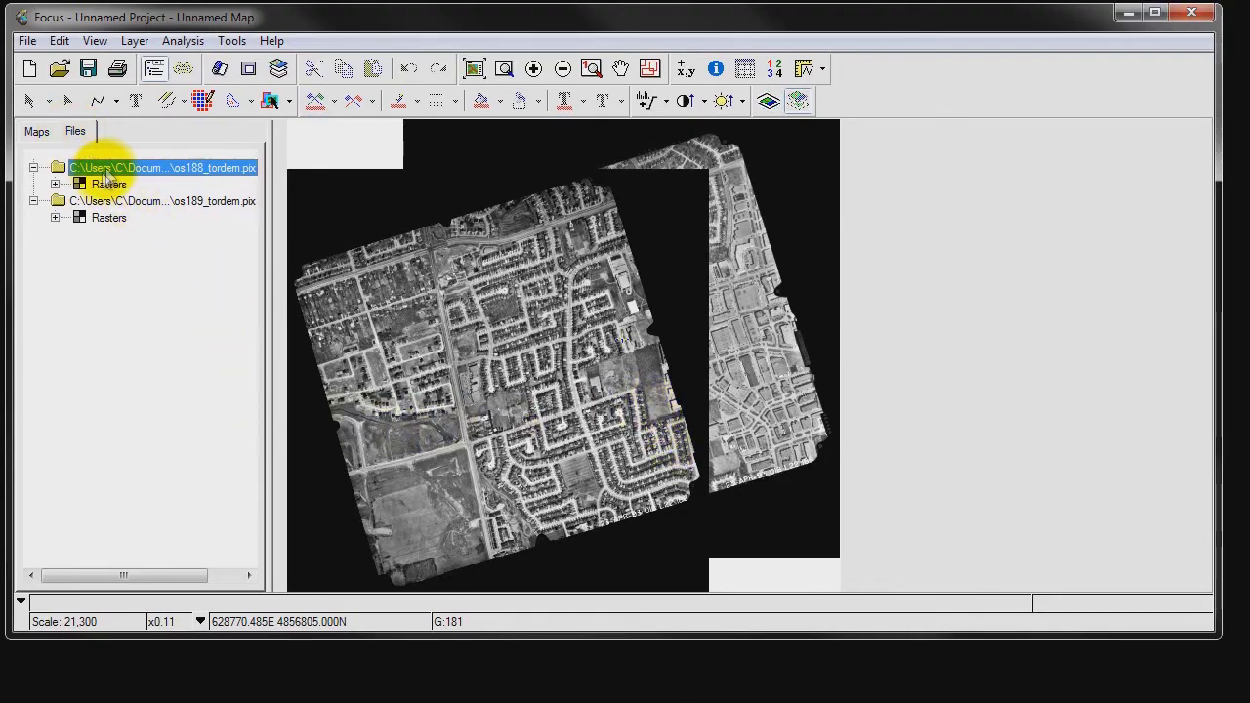
Step: Select the UTM 17 U E008 projection string in os188_tordem.pix's file properties
right_click(108, 176)
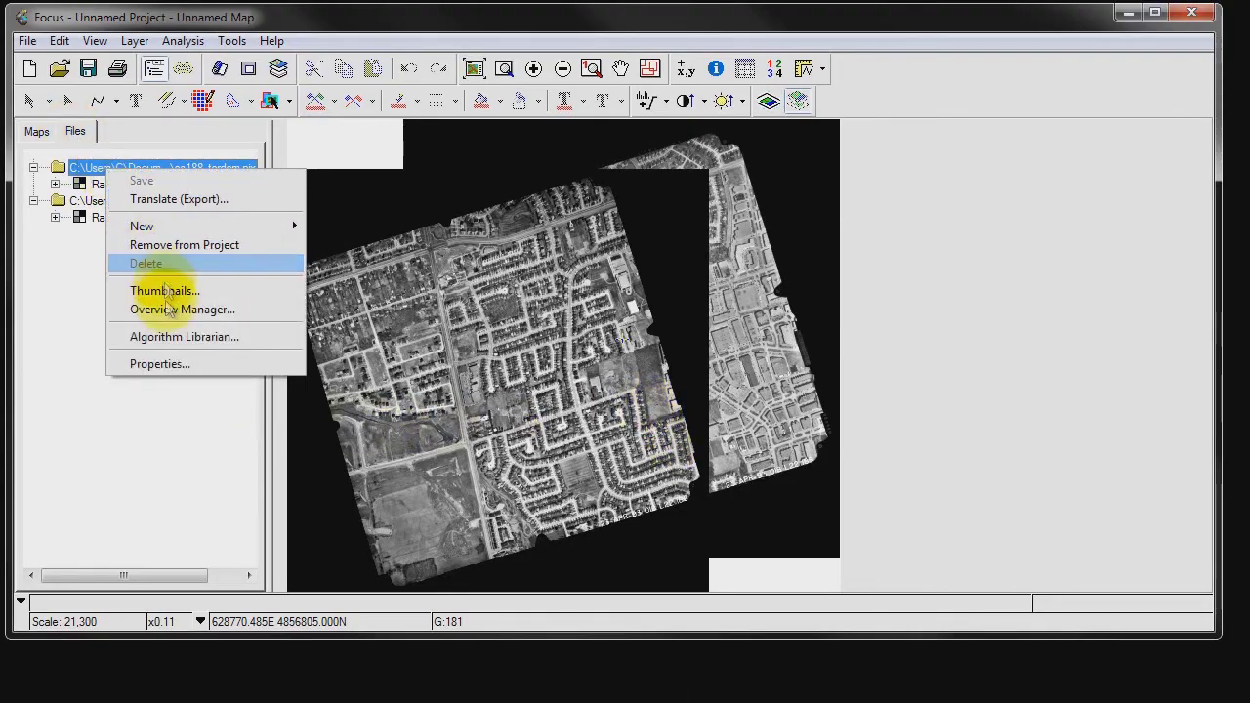
click(173, 364)
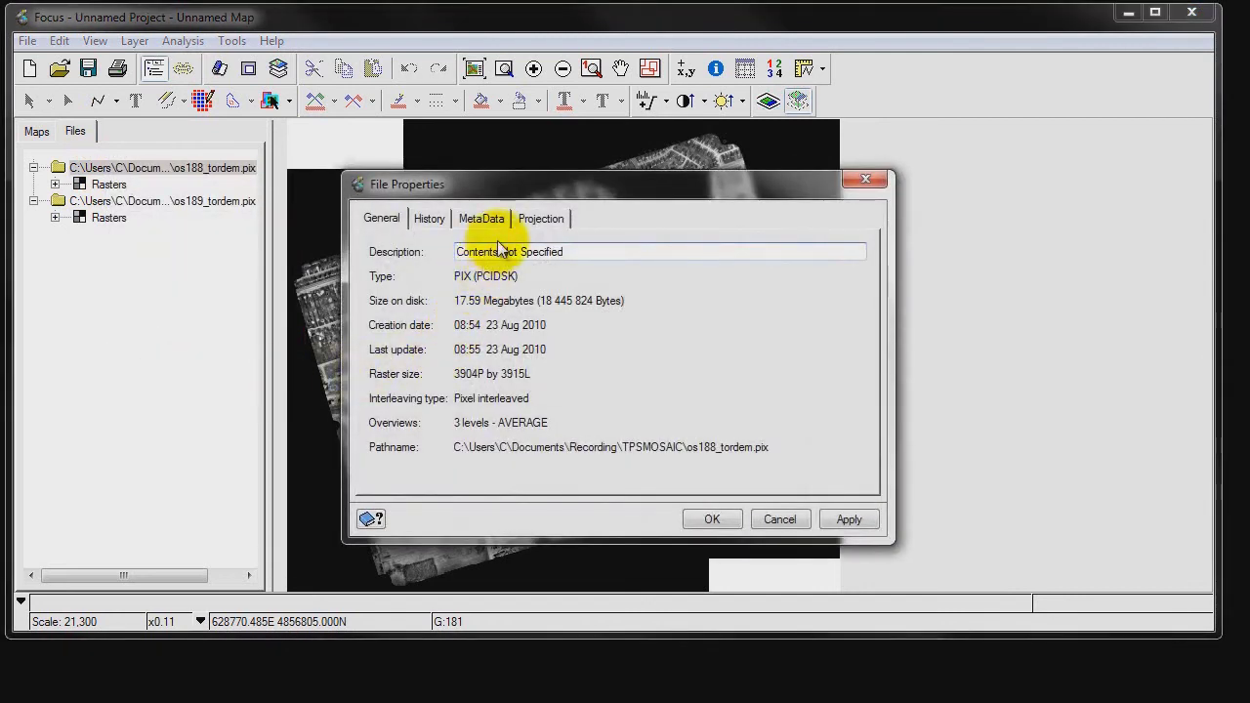
click(535, 220)
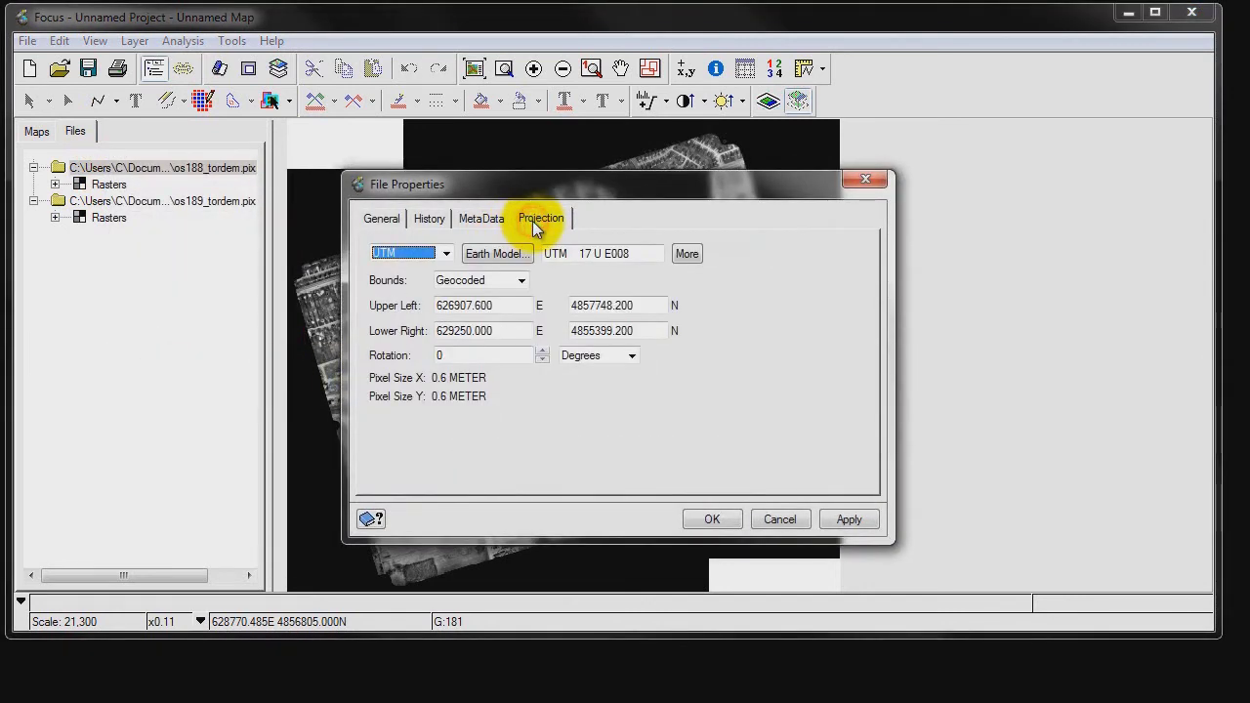
drag(642, 252, 545, 256)
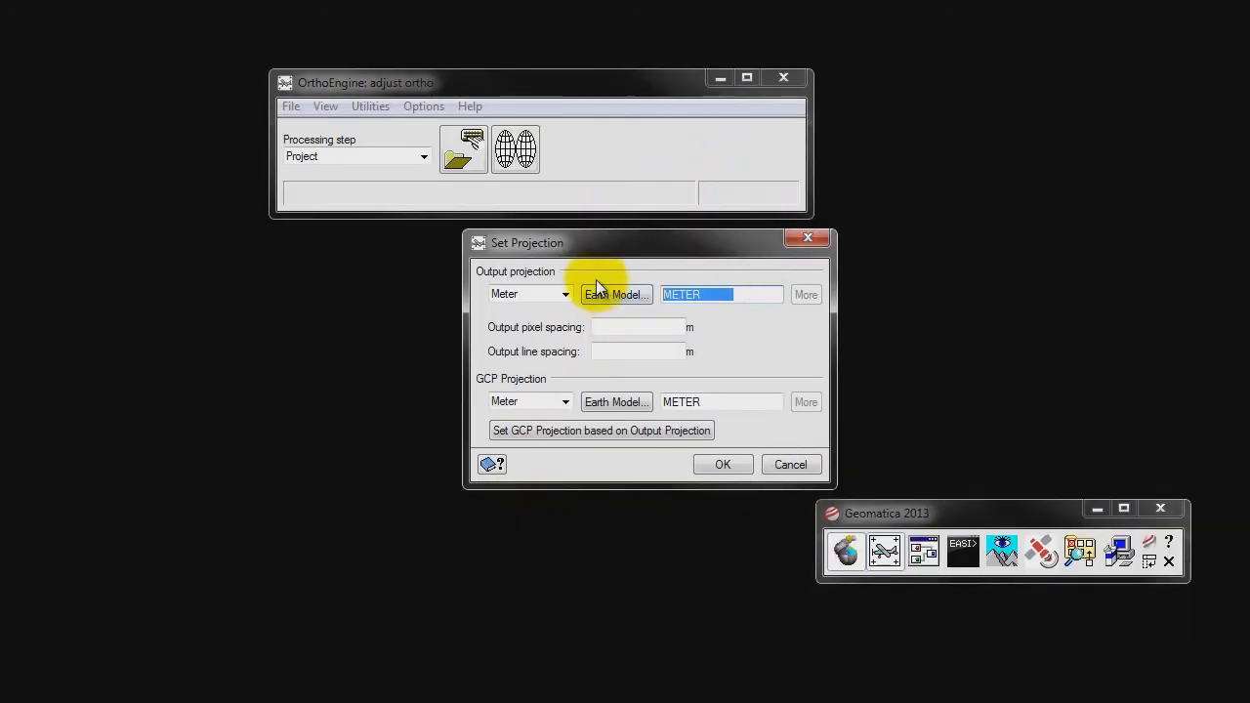
Step: Set output projection to UTM 17 U E008 with 0.6 m spacing and match the GCP projection
text(UTM    17 U E008)
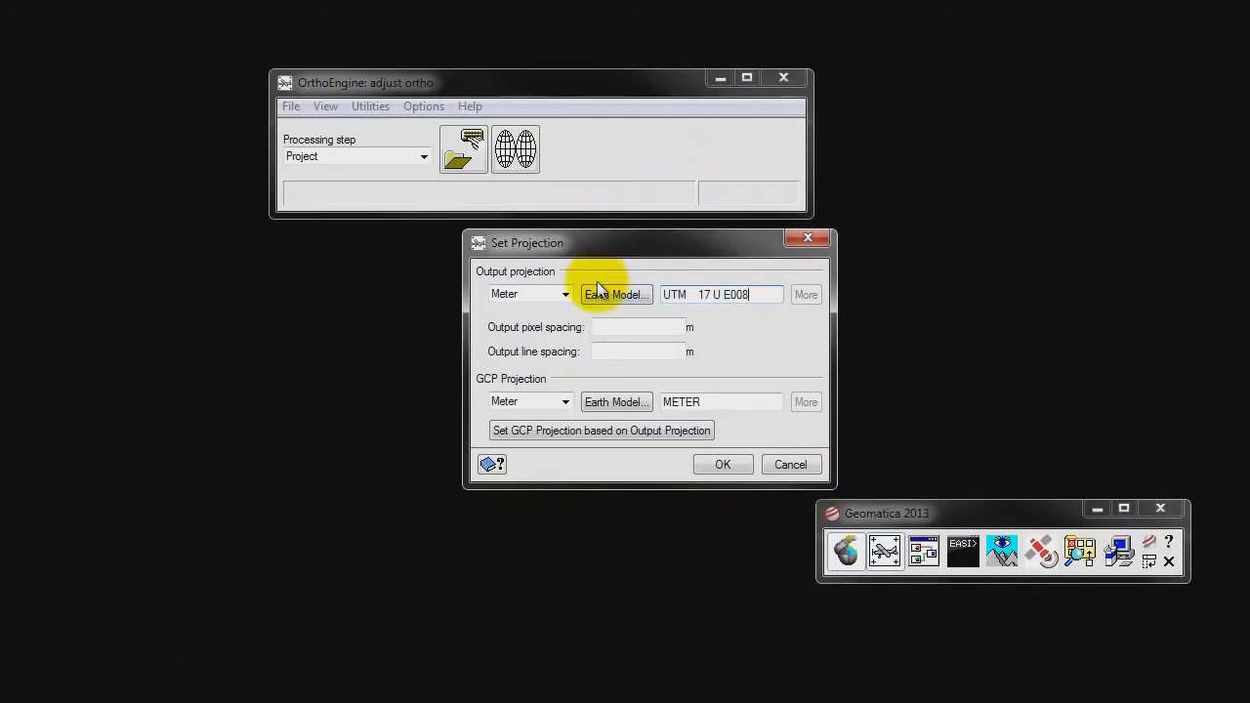
click(603, 326)
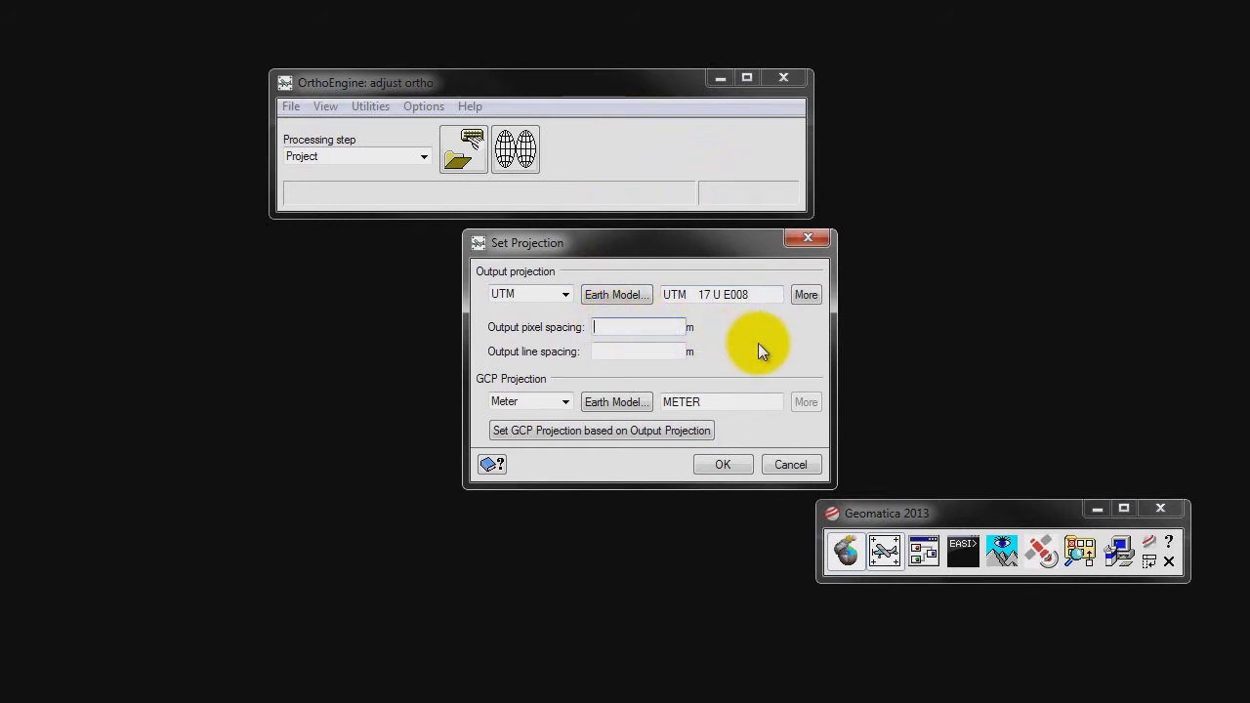
text(0.6)
key(Tab)
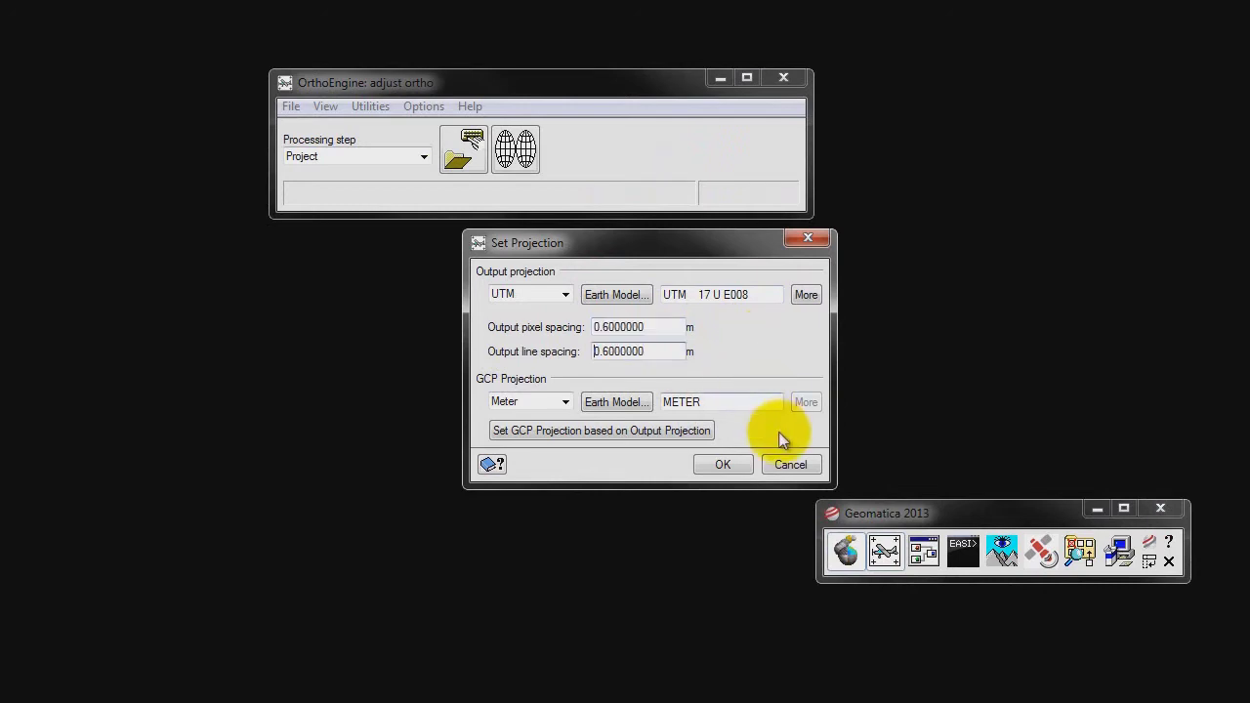
click(626, 439)
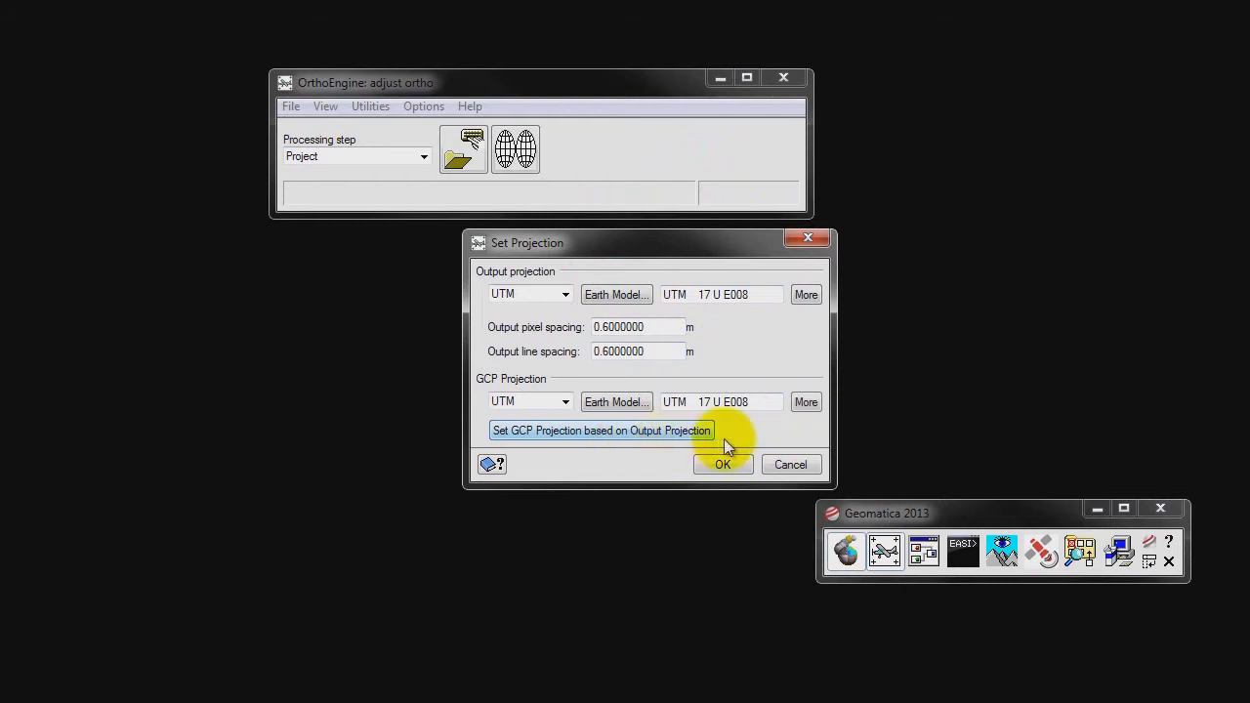
click(722, 463)
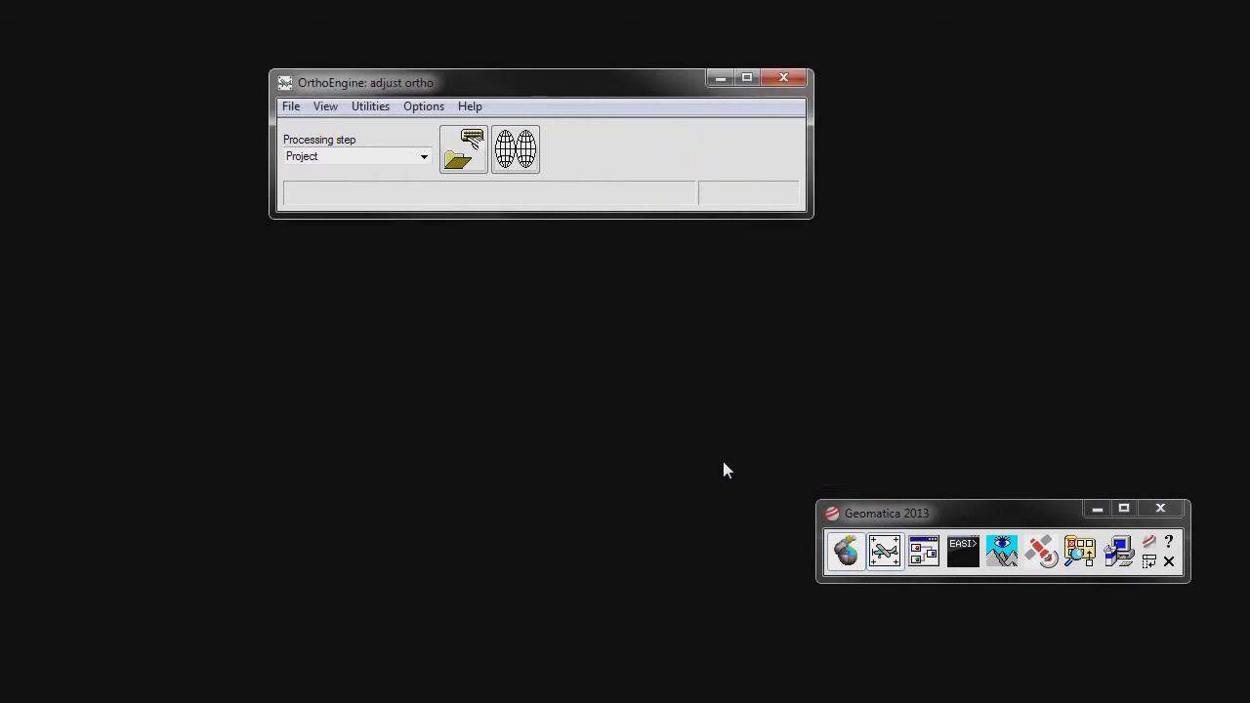
Step: Save the adjust ortho project and switch to the GCP Collection processing step
click(291, 107)
click(326, 164)
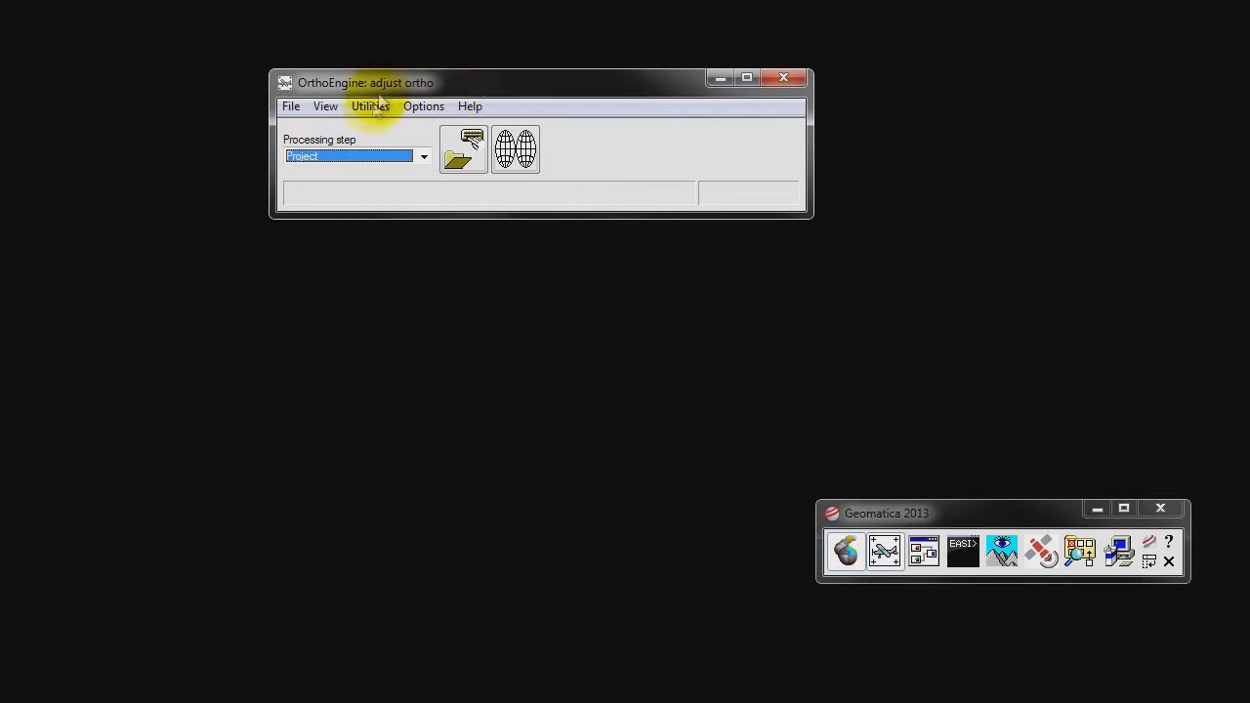
click(422, 156)
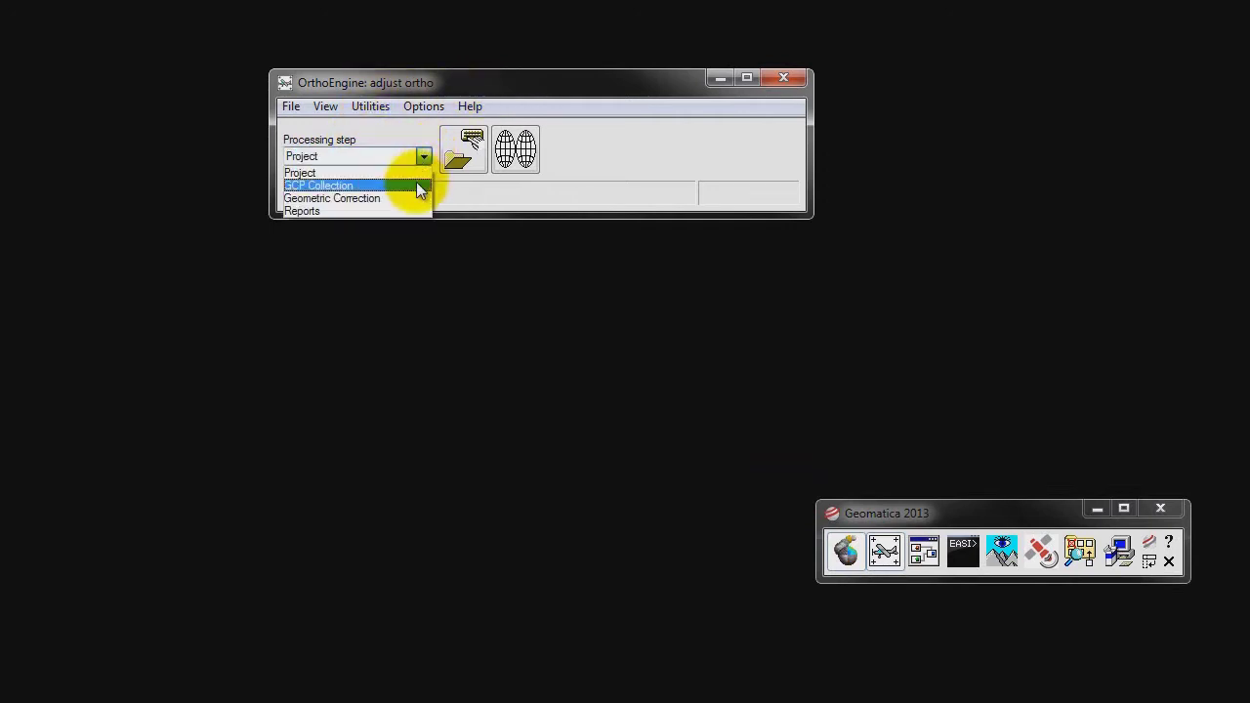
click(415, 184)
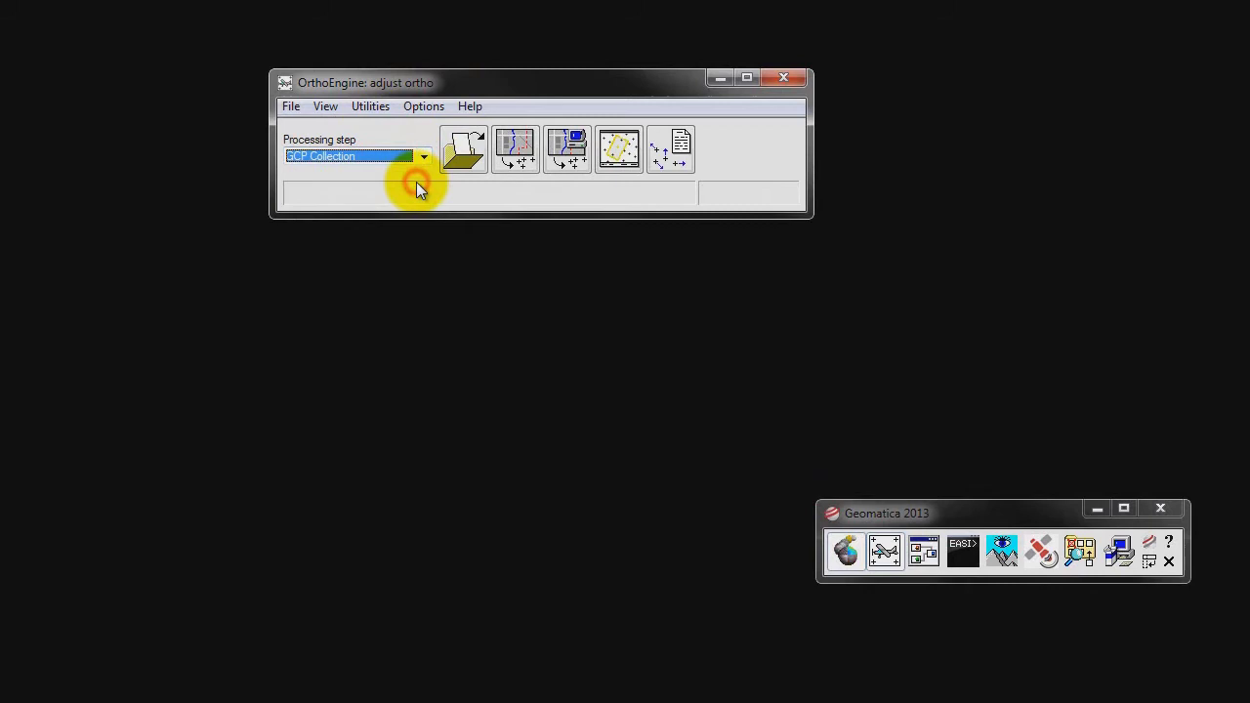
Step: Load os188_tordem and os189_tordem as uncorrected images and close the image list
click(476, 152)
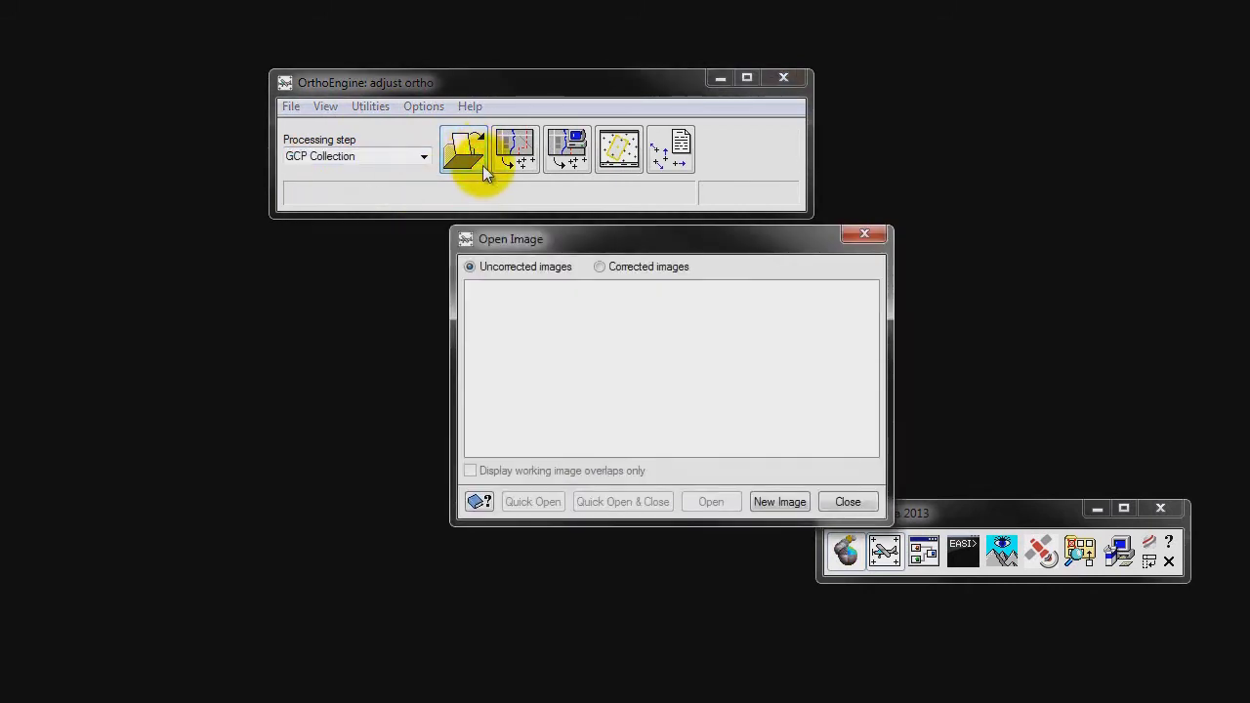
click(797, 508)
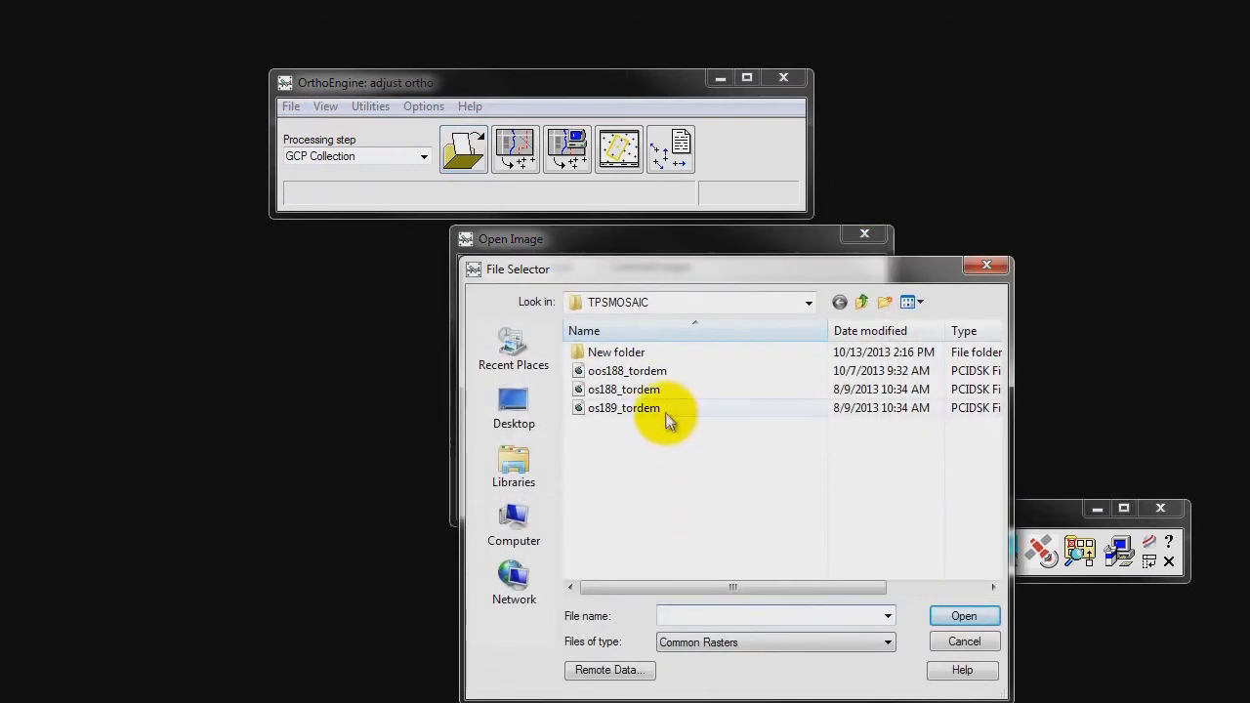
click(664, 409)
ctrl+click(677, 394)
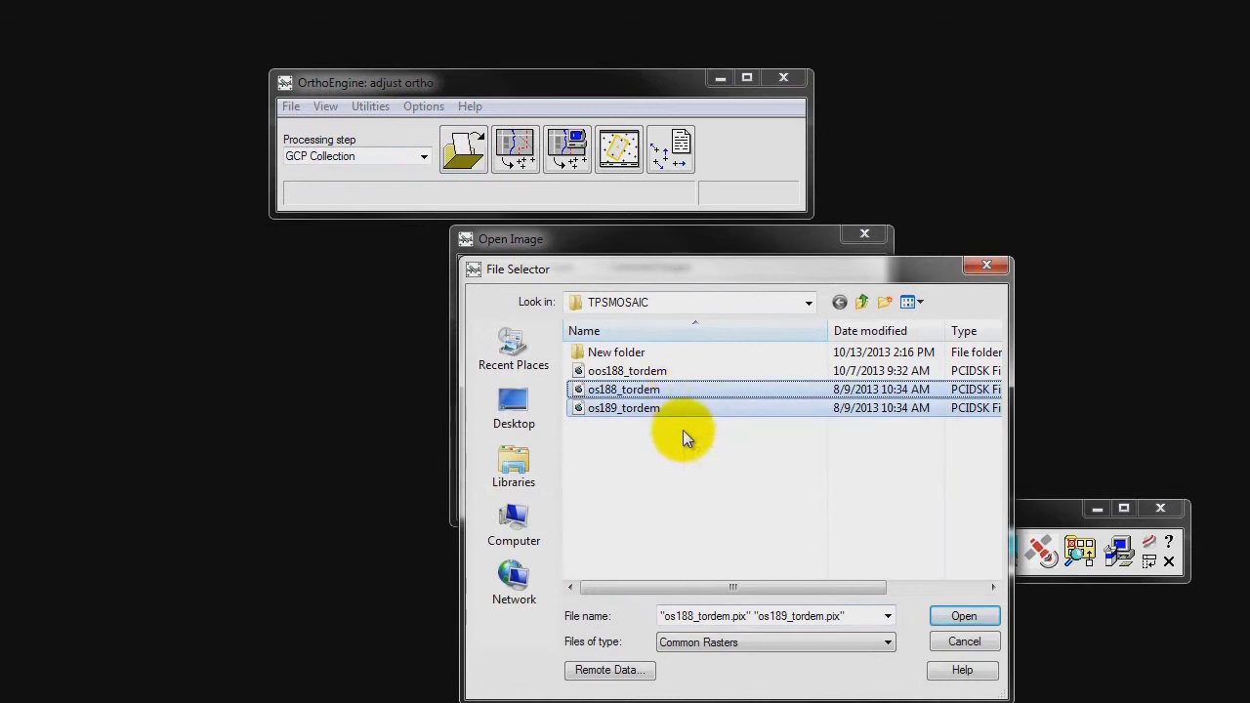
click(945, 619)
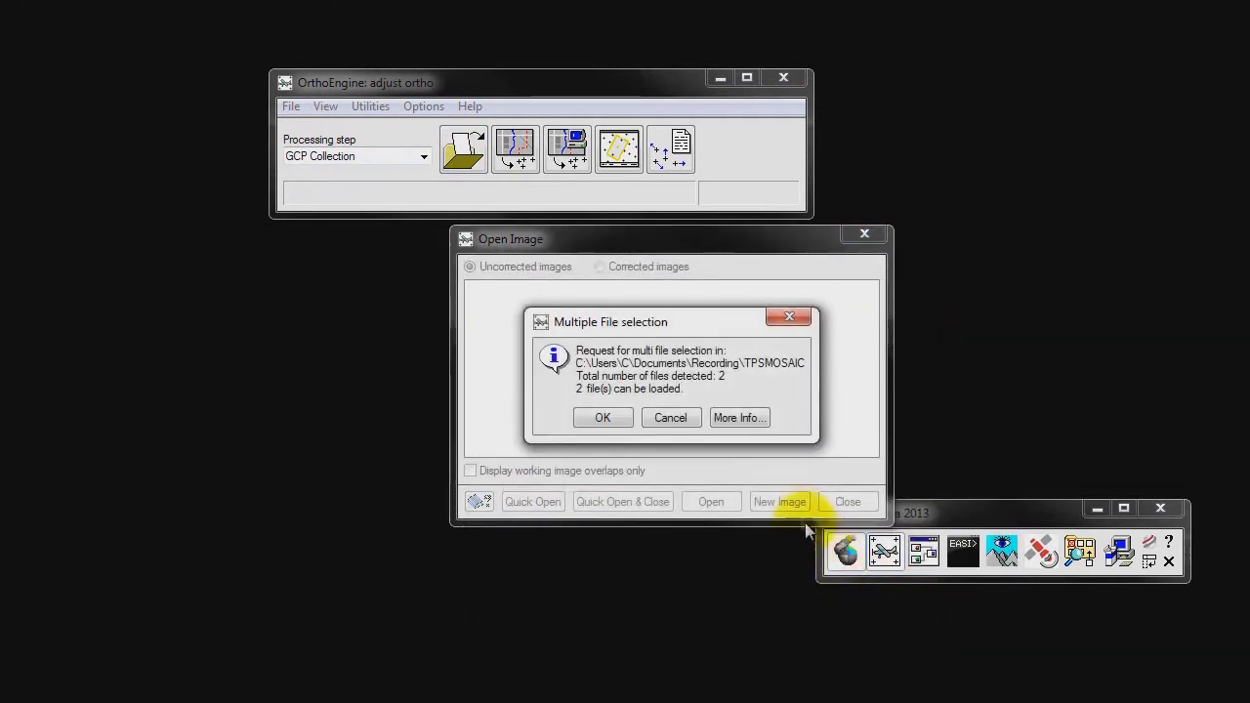
click(602, 418)
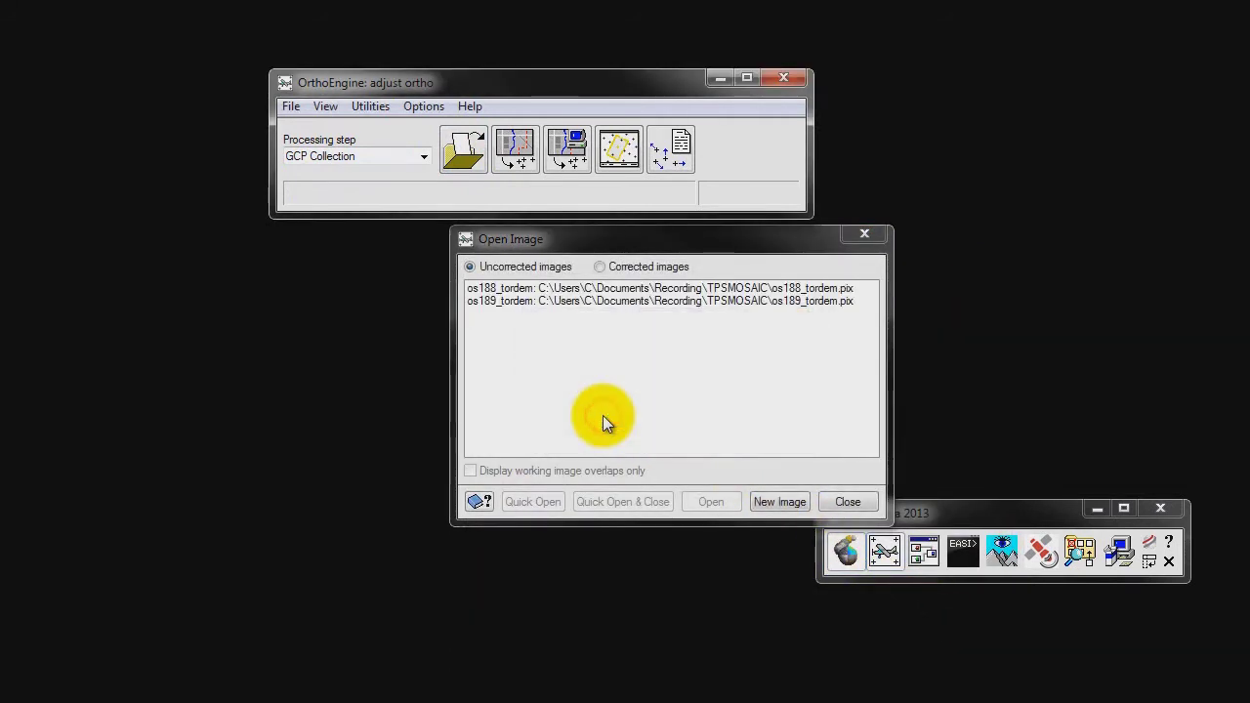
click(841, 501)
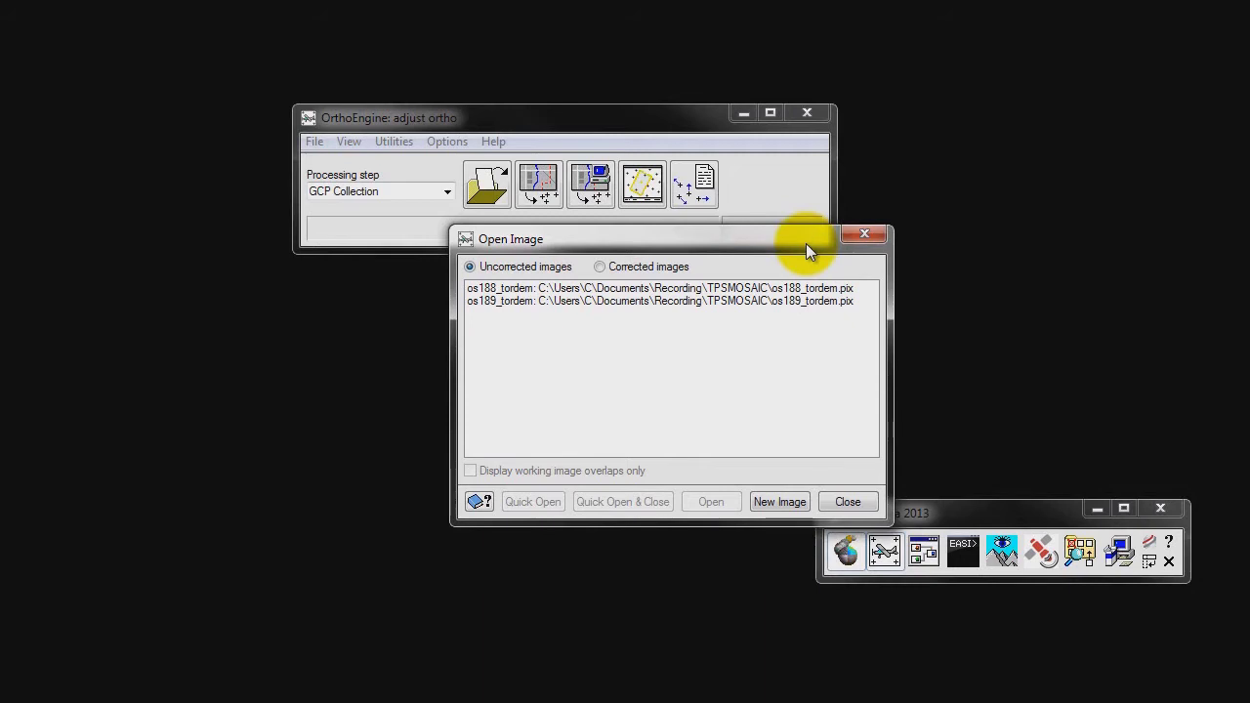
click(845, 503)
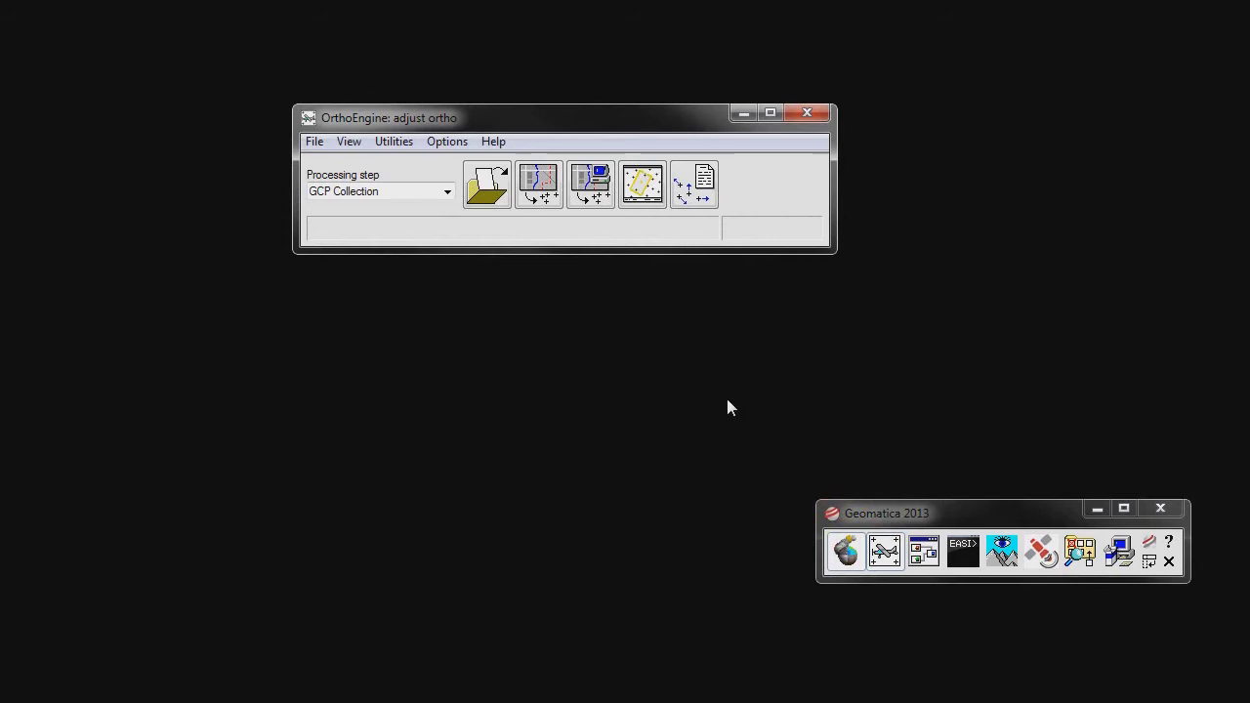
Step: Use os189_tordem as control image and demworld.pix as elevation DEM, excluding os189_tordem from matching
click(544, 193)
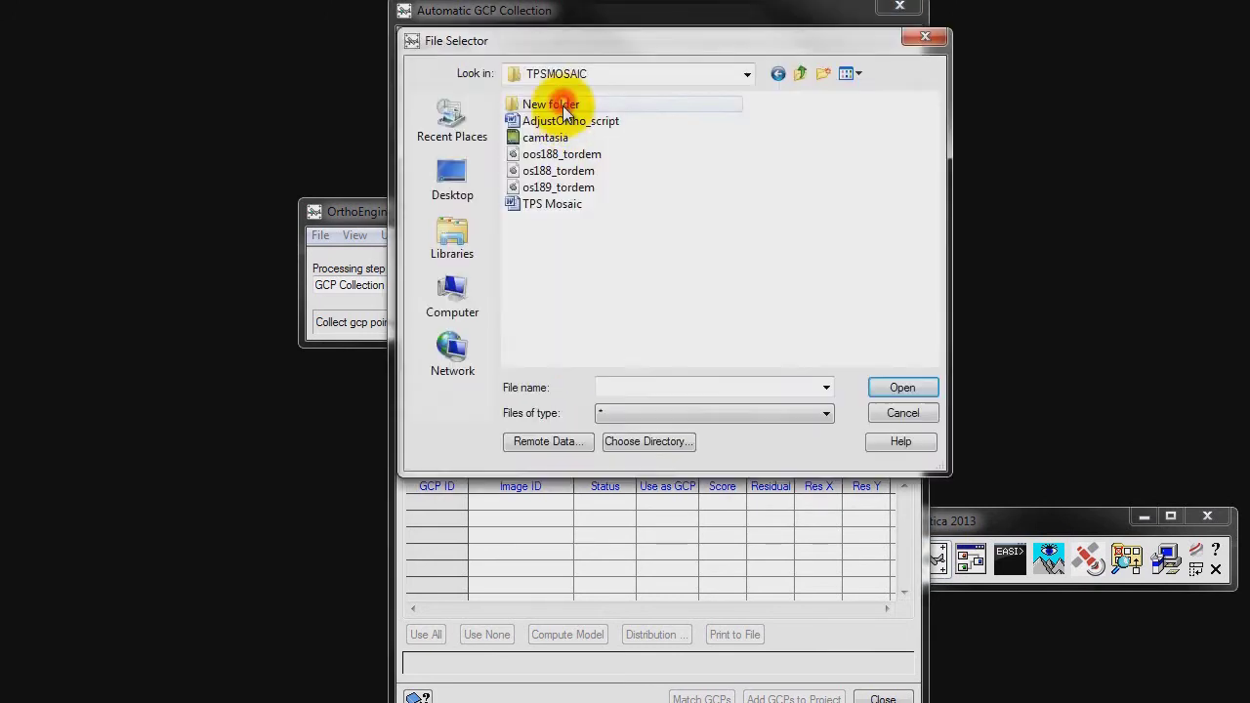
double_click(606, 186)
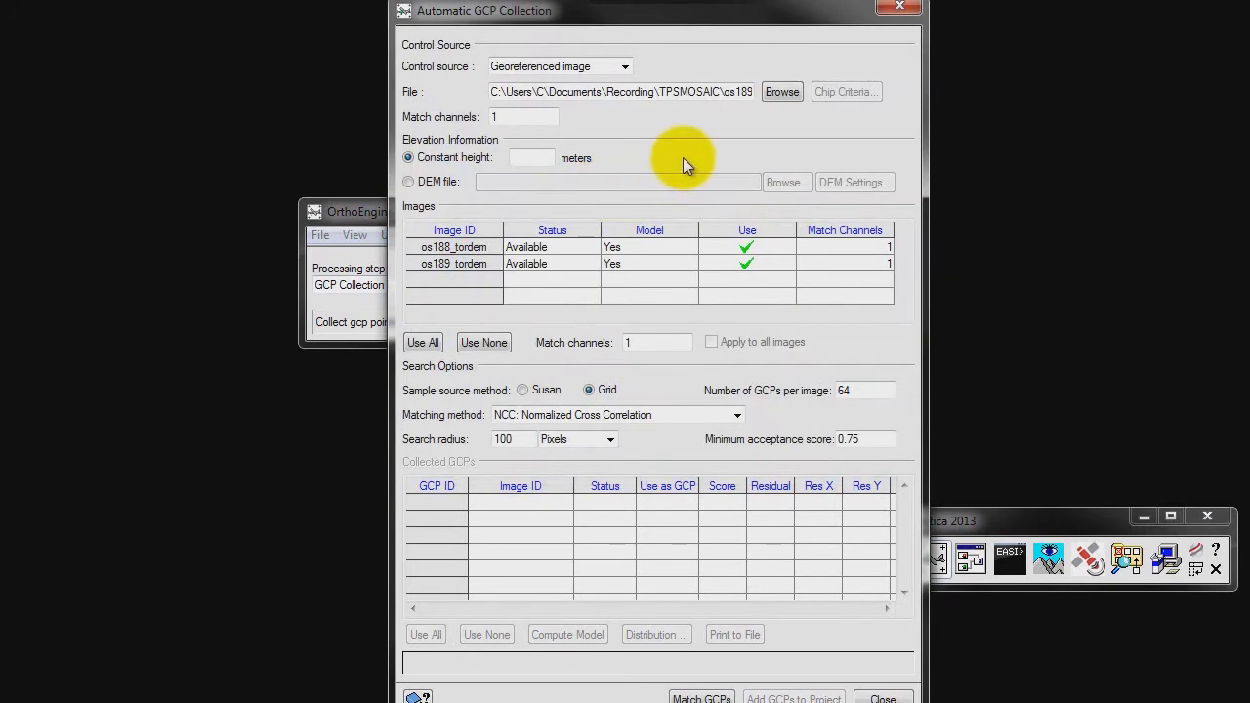
click(416, 181)
click(769, 183)
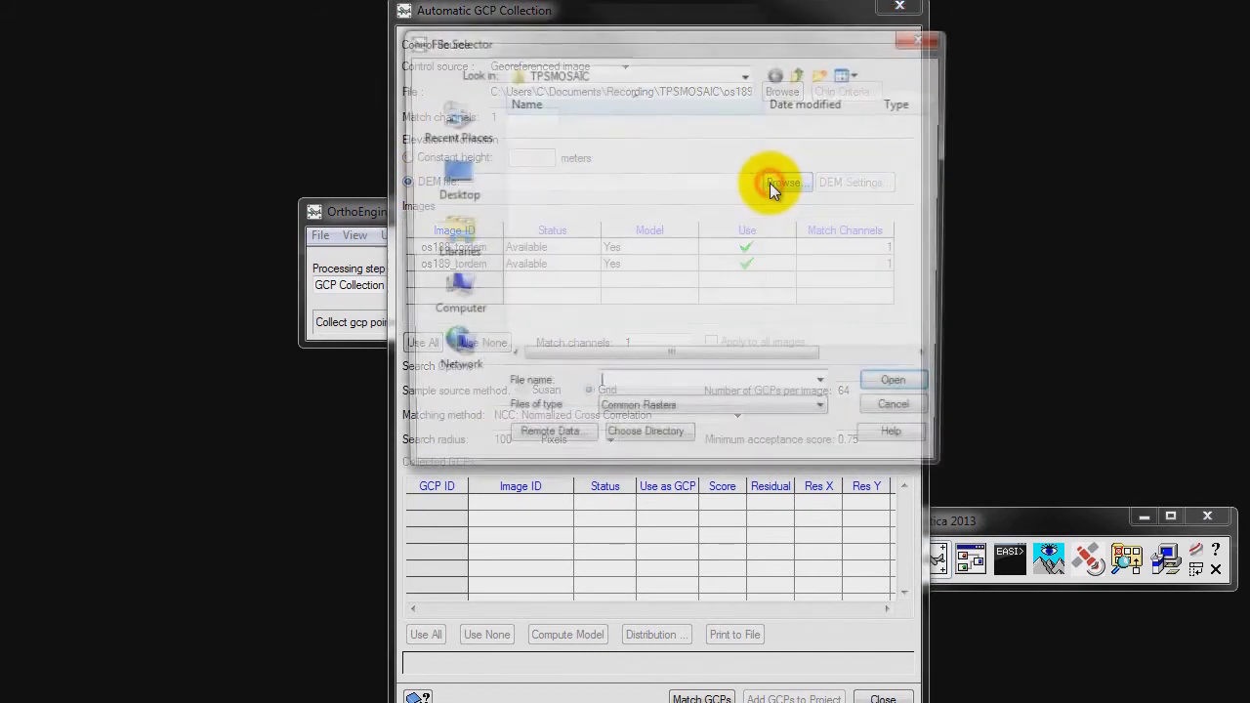
click(457, 296)
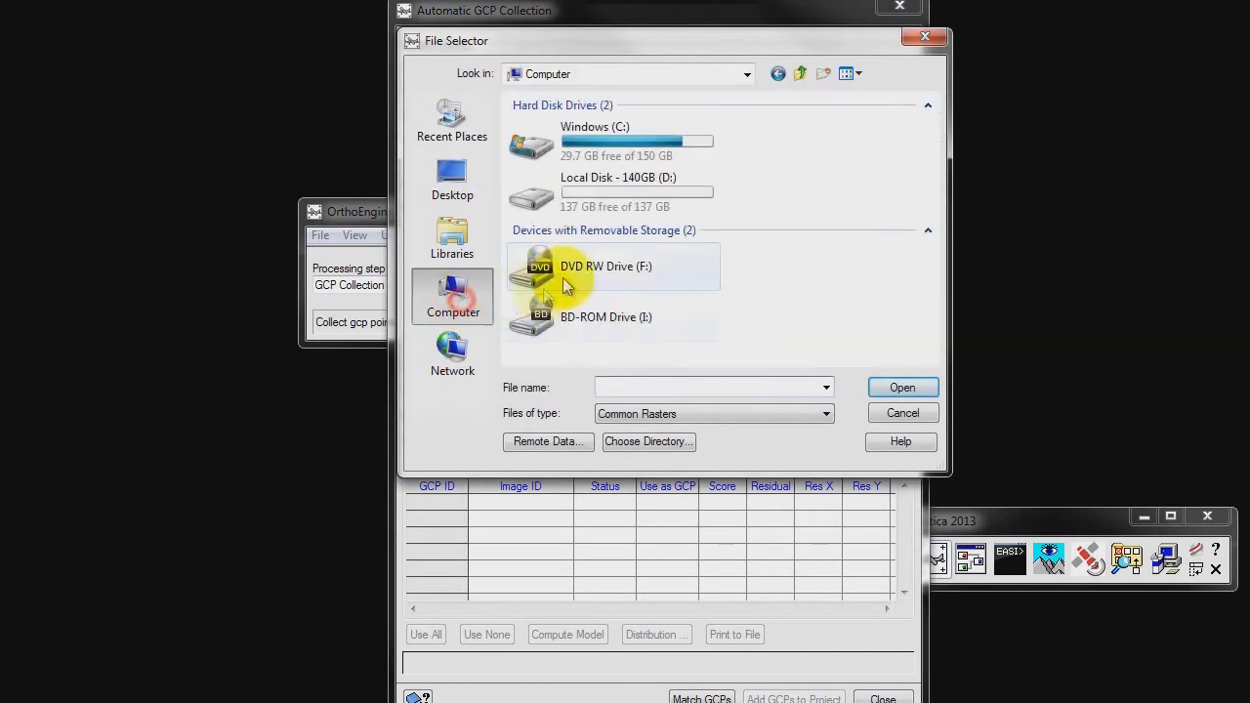
double_click(585, 134)
click(890, 414)
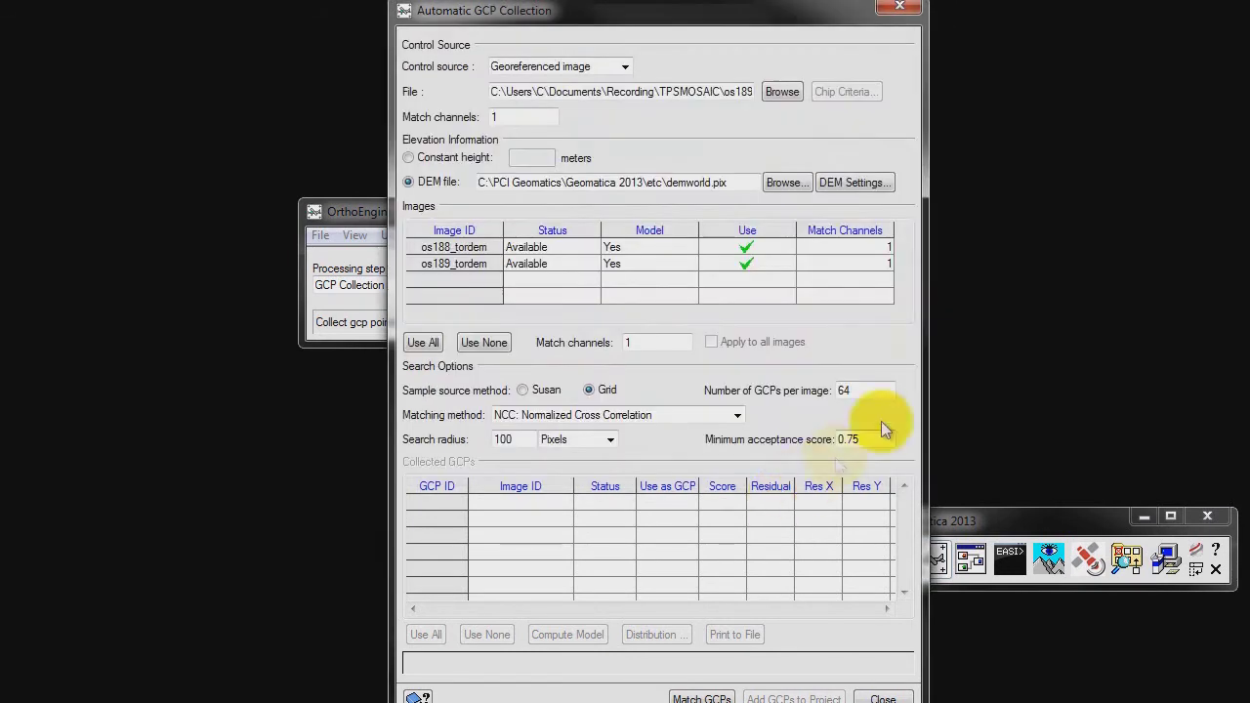
click(748, 264)
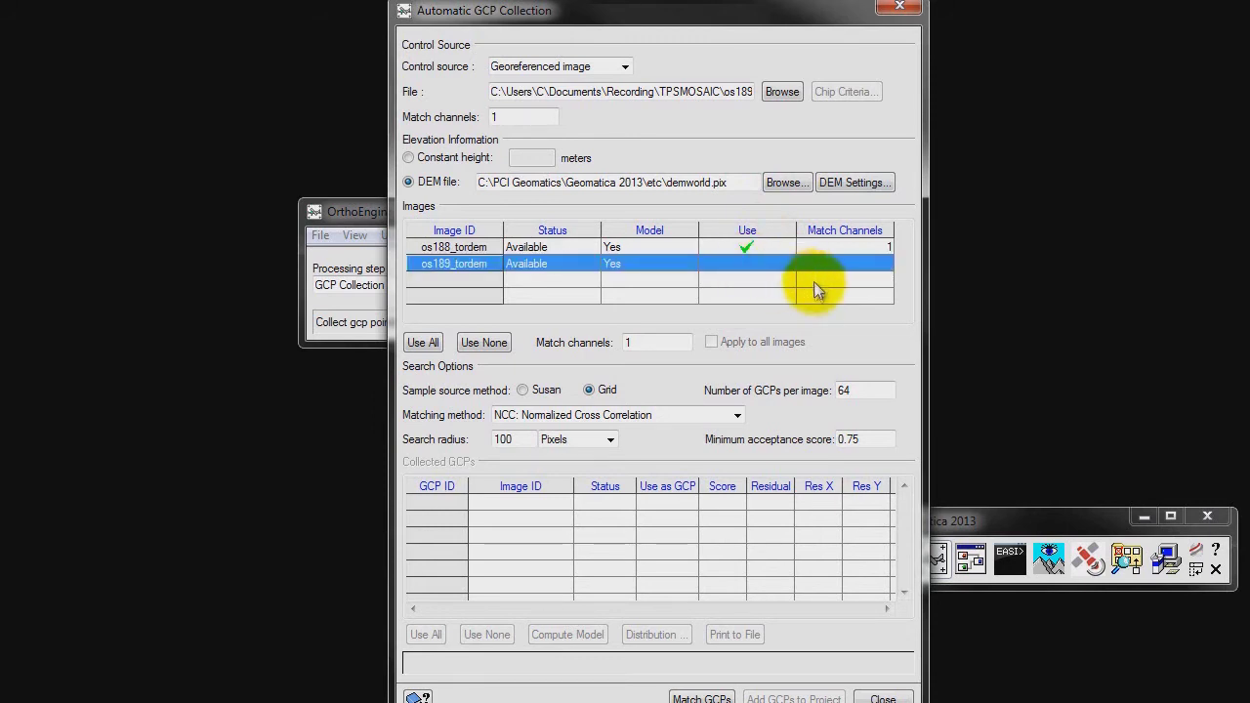
Step: Match os188_tordem at 200 GCPs per image and add the 97 matched GCPs
double_click(865, 390)
text(200)
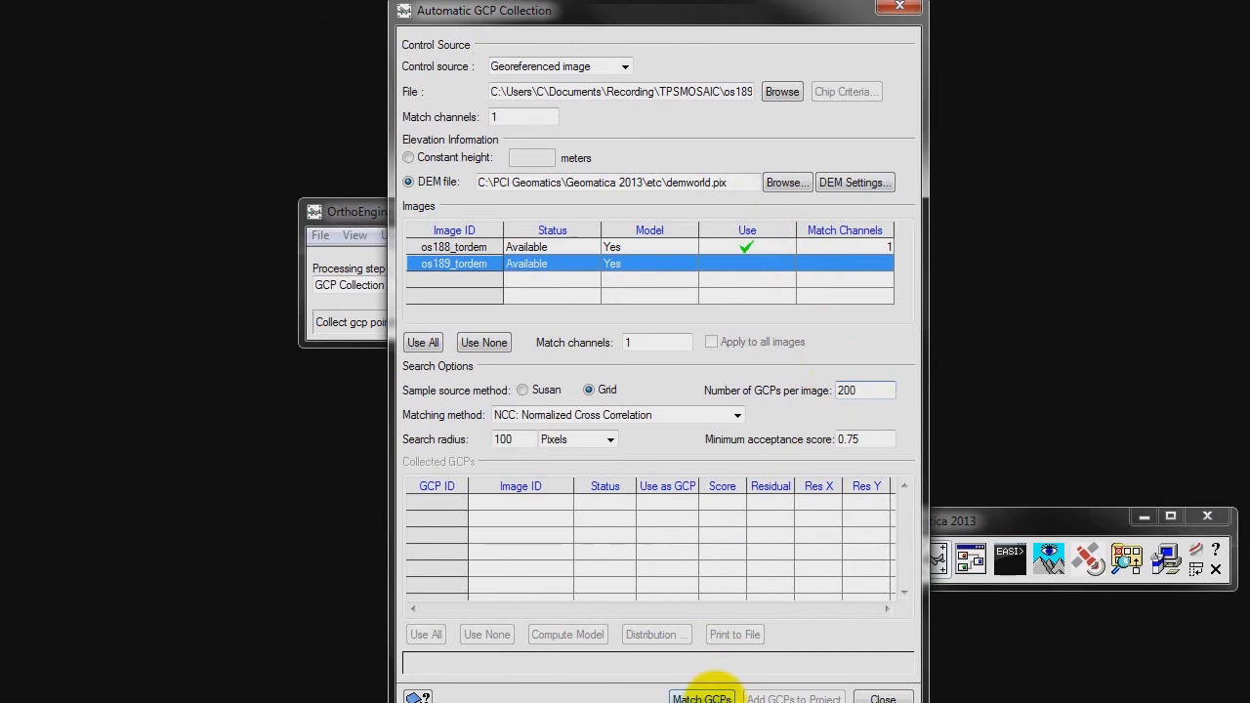
click(700, 697)
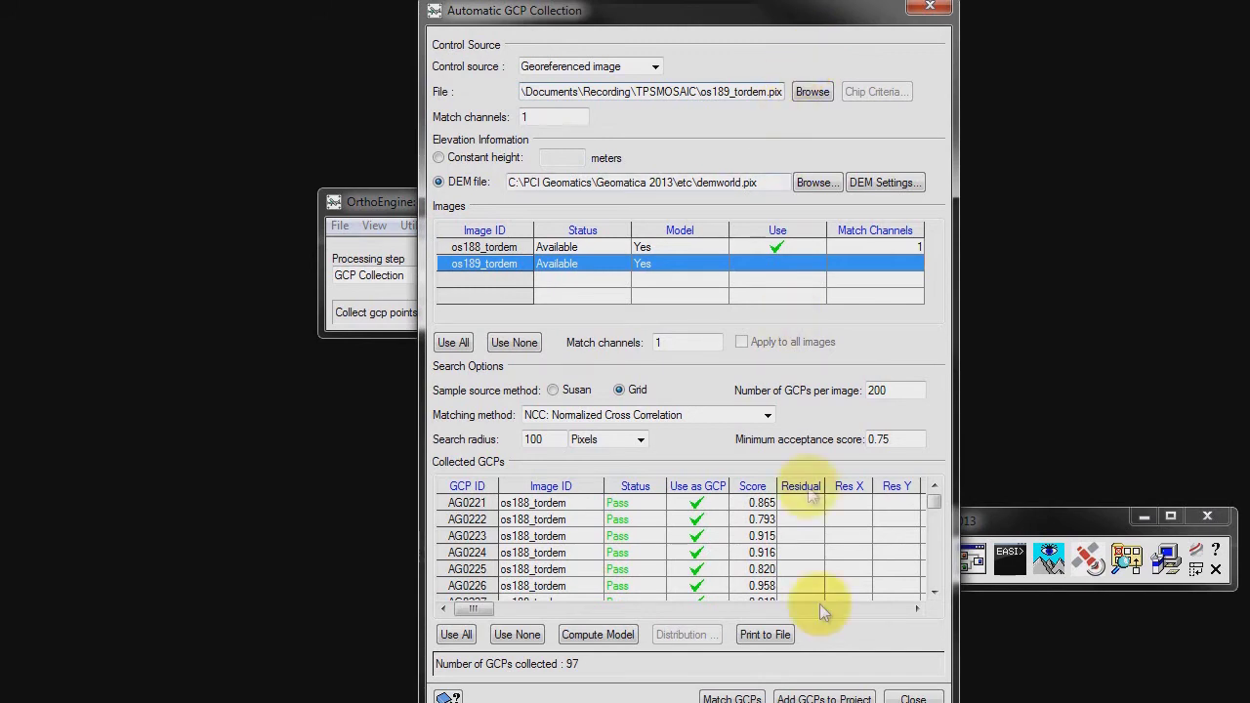
click(830, 697)
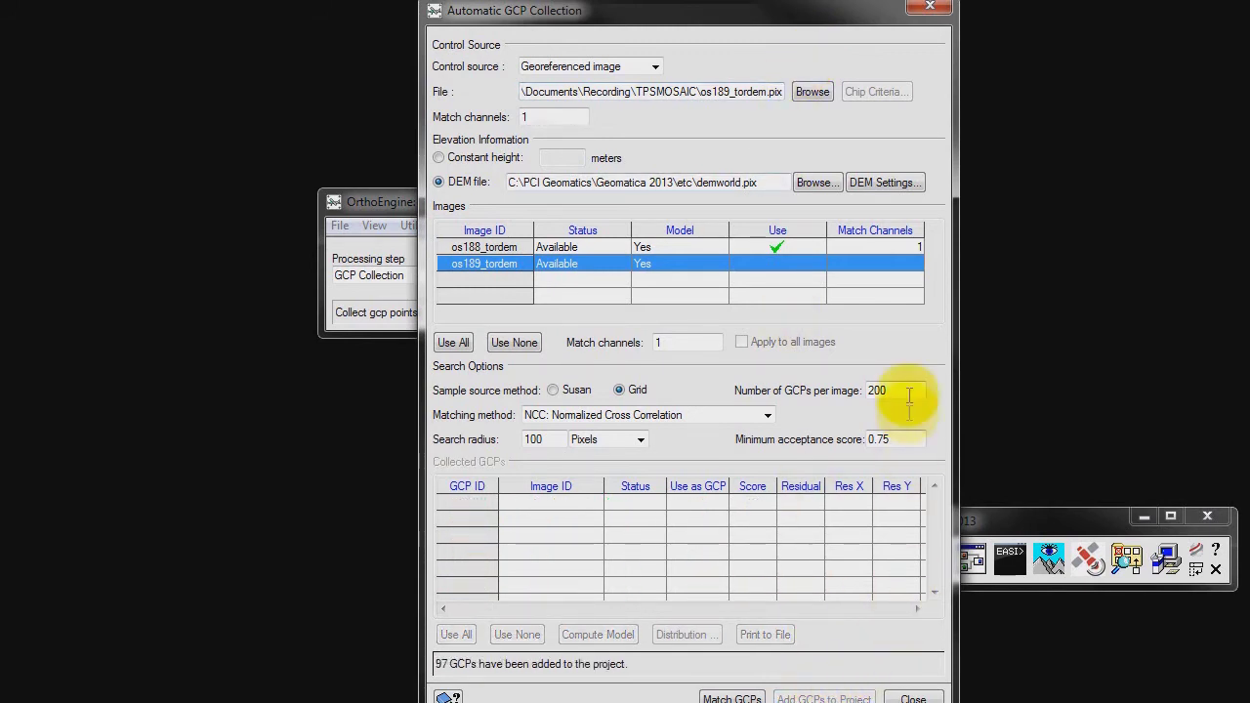
click(784, 247)
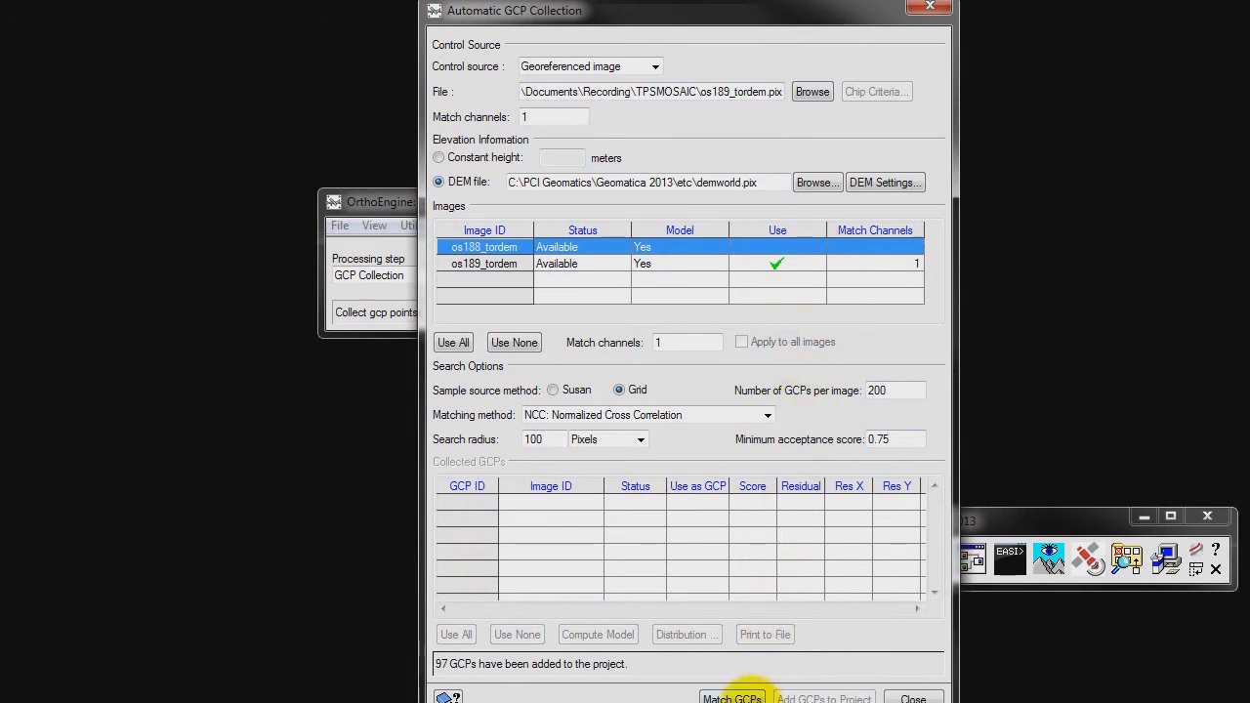
Step: Match and add 123 GCPs for os189_tordem, then display the project overview
click(731, 697)
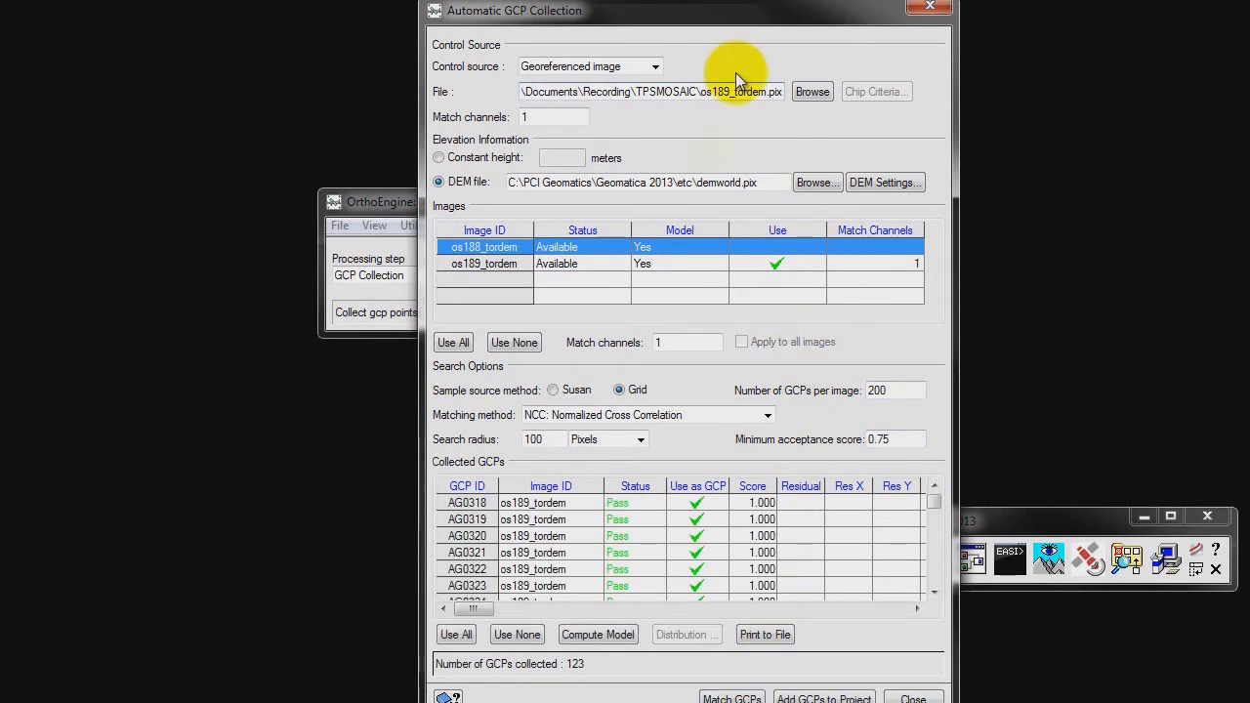
click(823, 697)
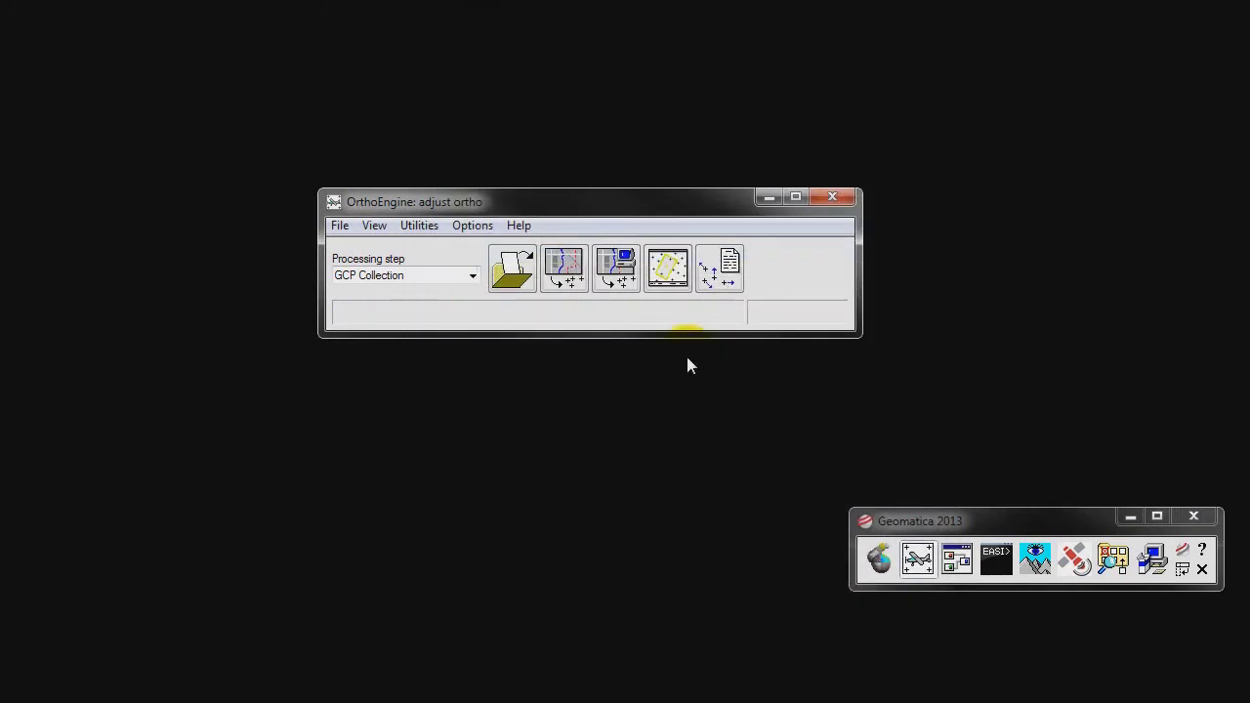
click(681, 278)
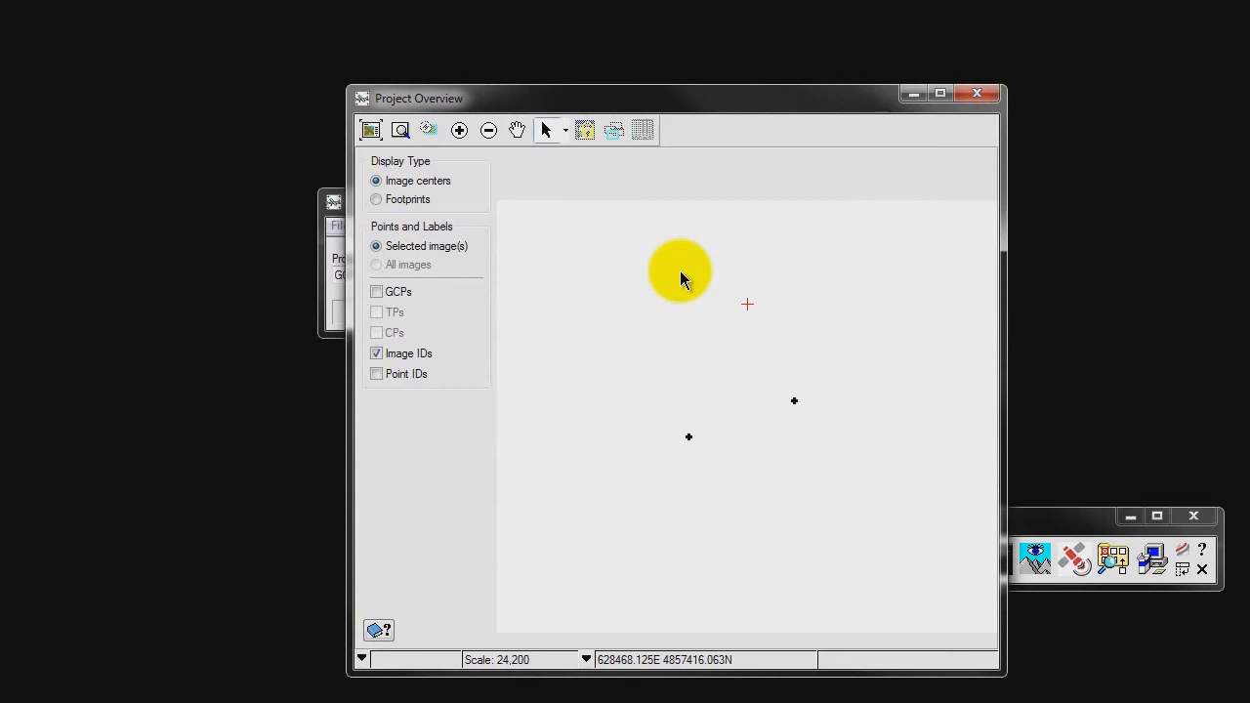
Step: Review GCPs, image footprints and labels in the overview, then close it
click(376, 292)
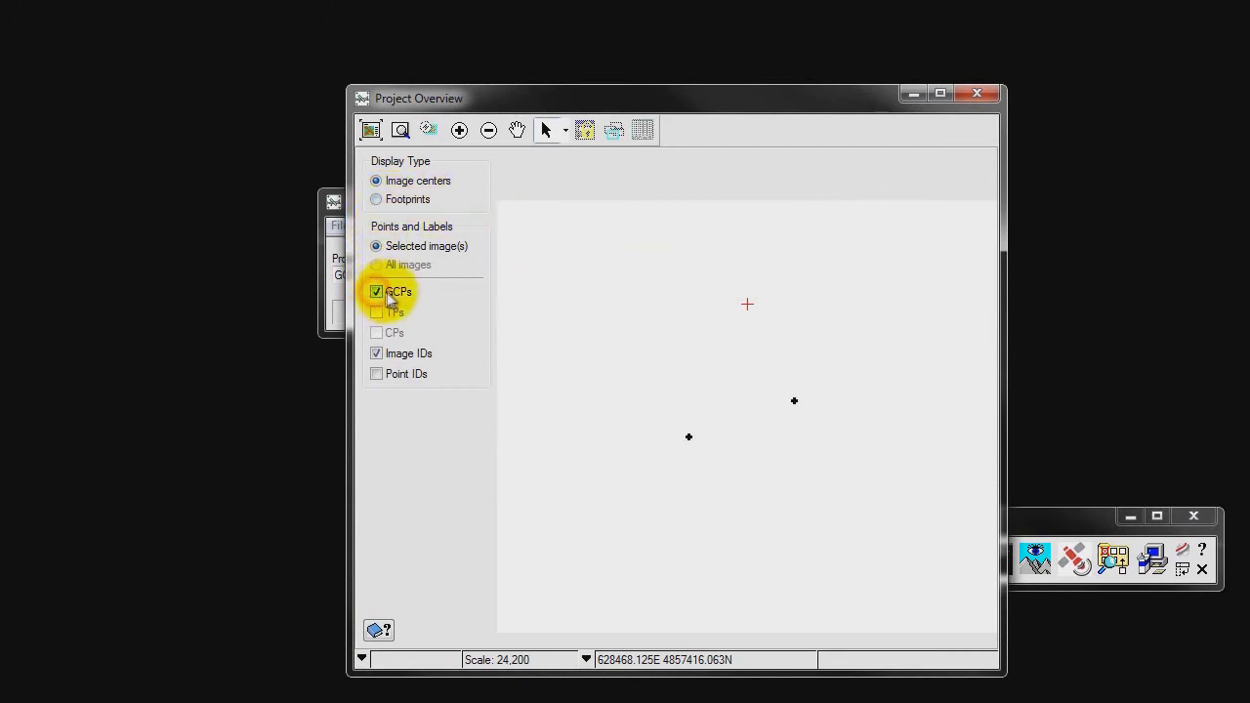
click(377, 200)
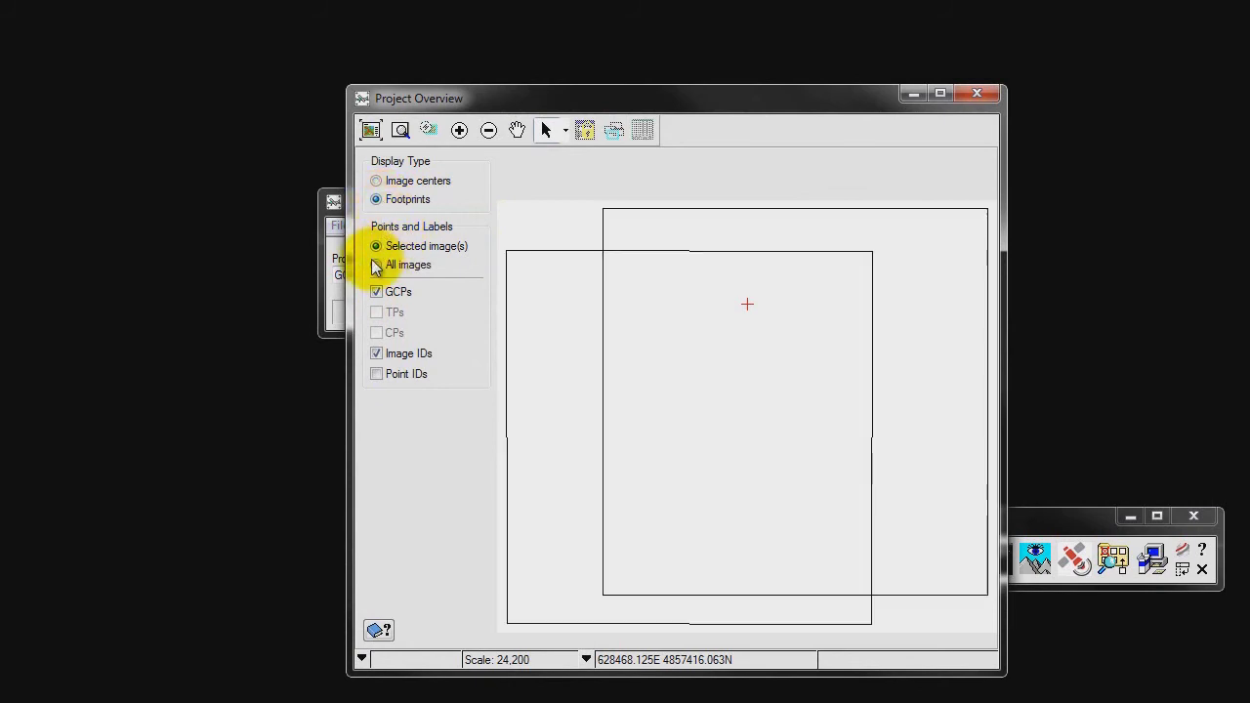
click(377, 266)
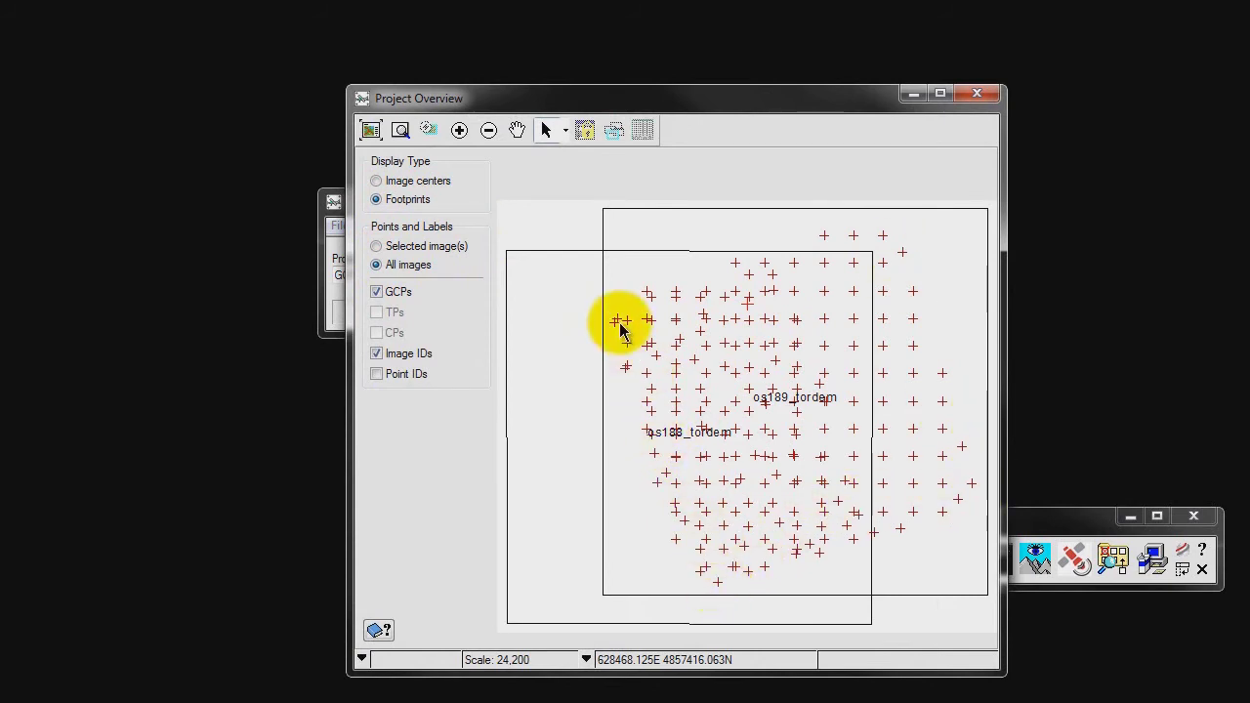
click(979, 96)
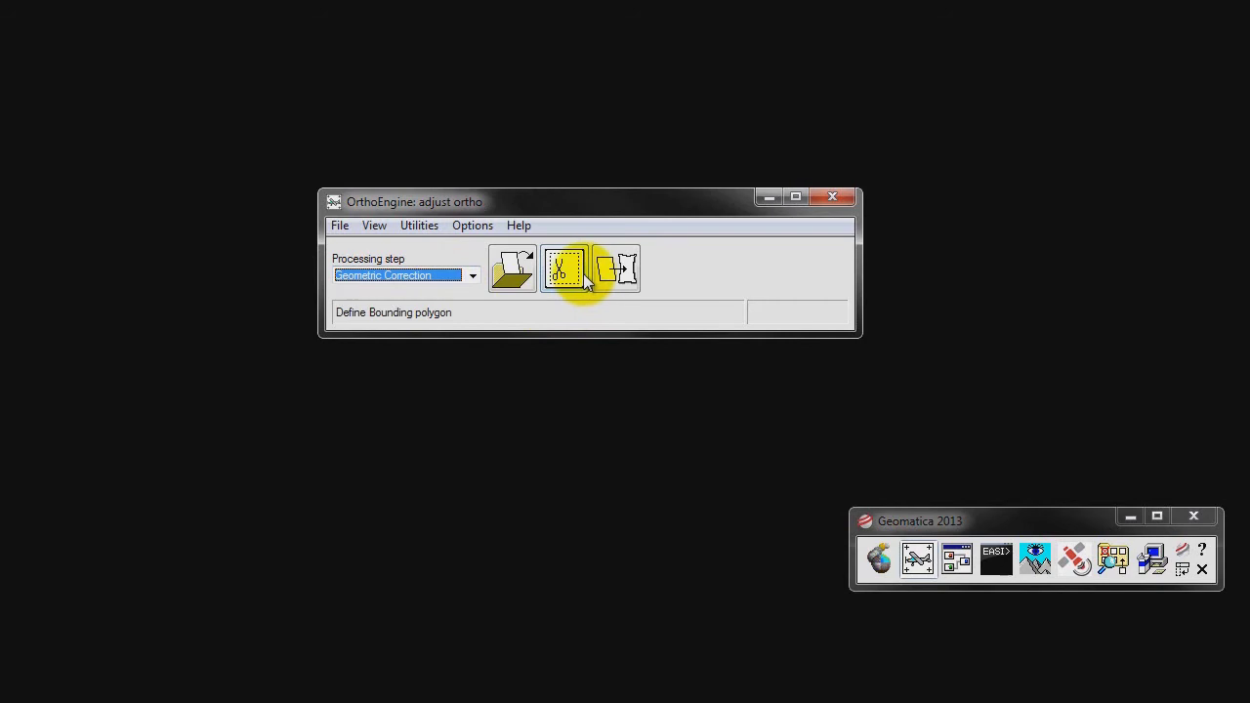
click(584, 275)
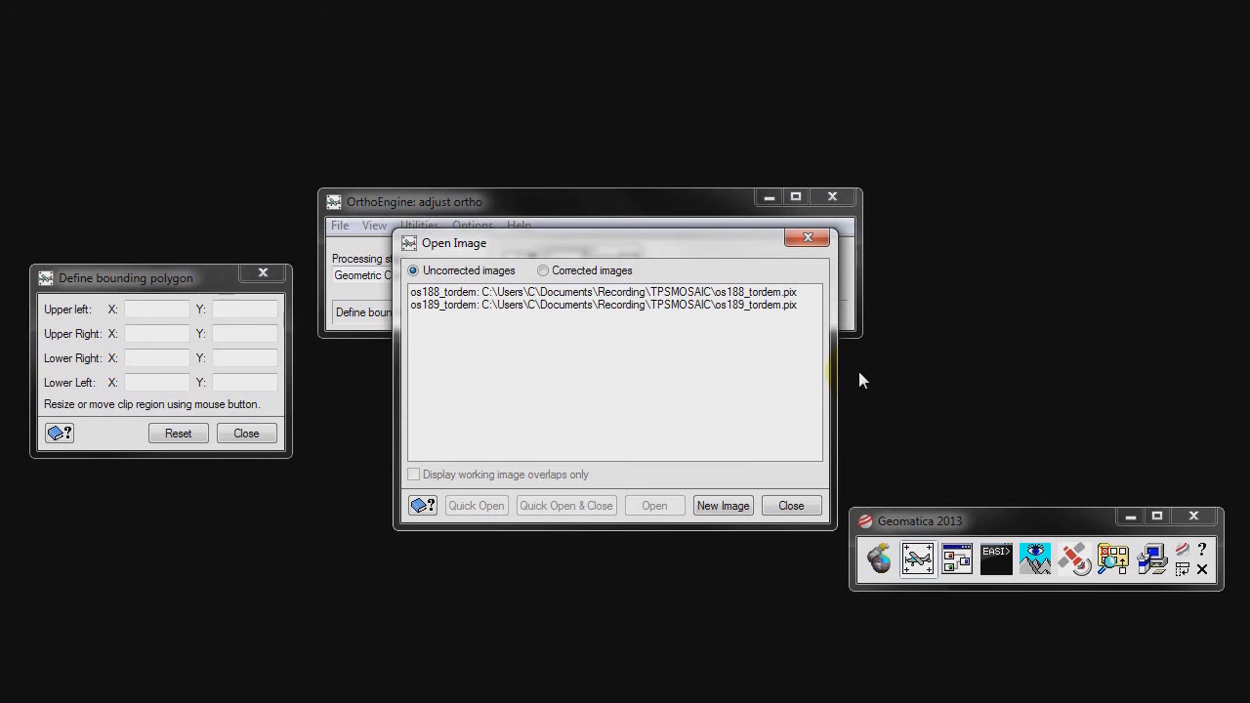
Step: Open os188_tordem for its bounding polygon and fit the whole image in view
click(639, 293)
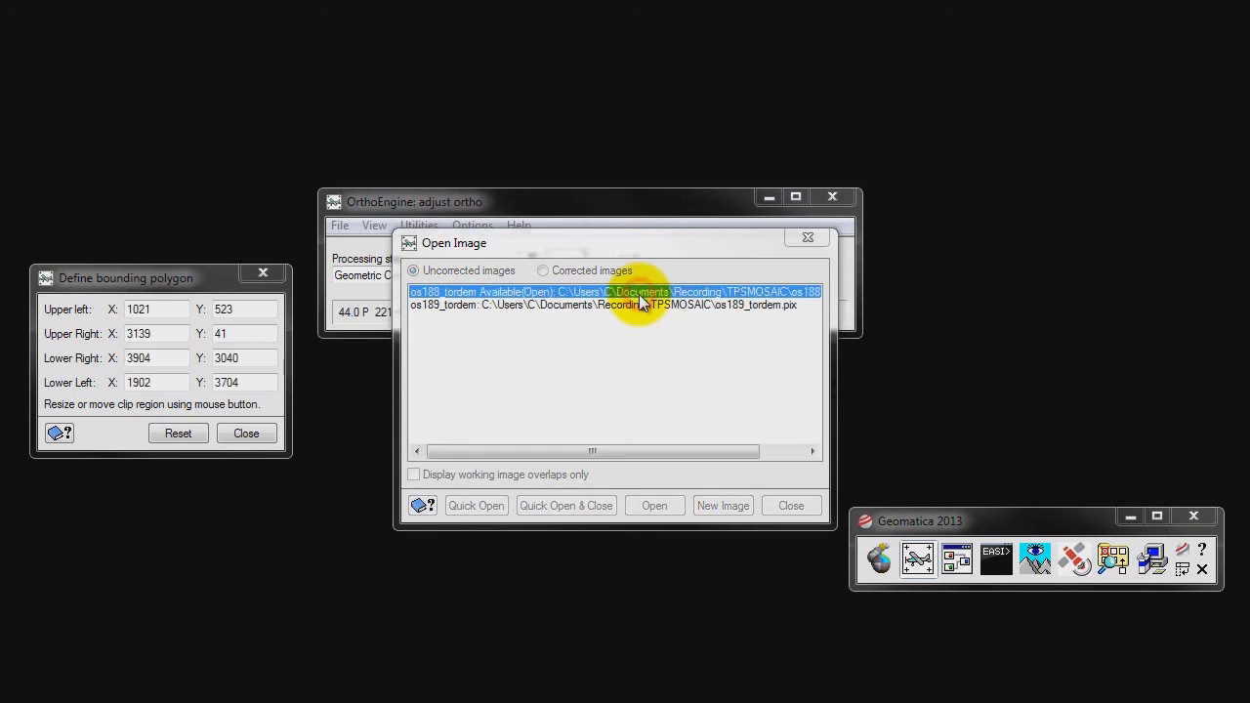
double_click(639, 294)
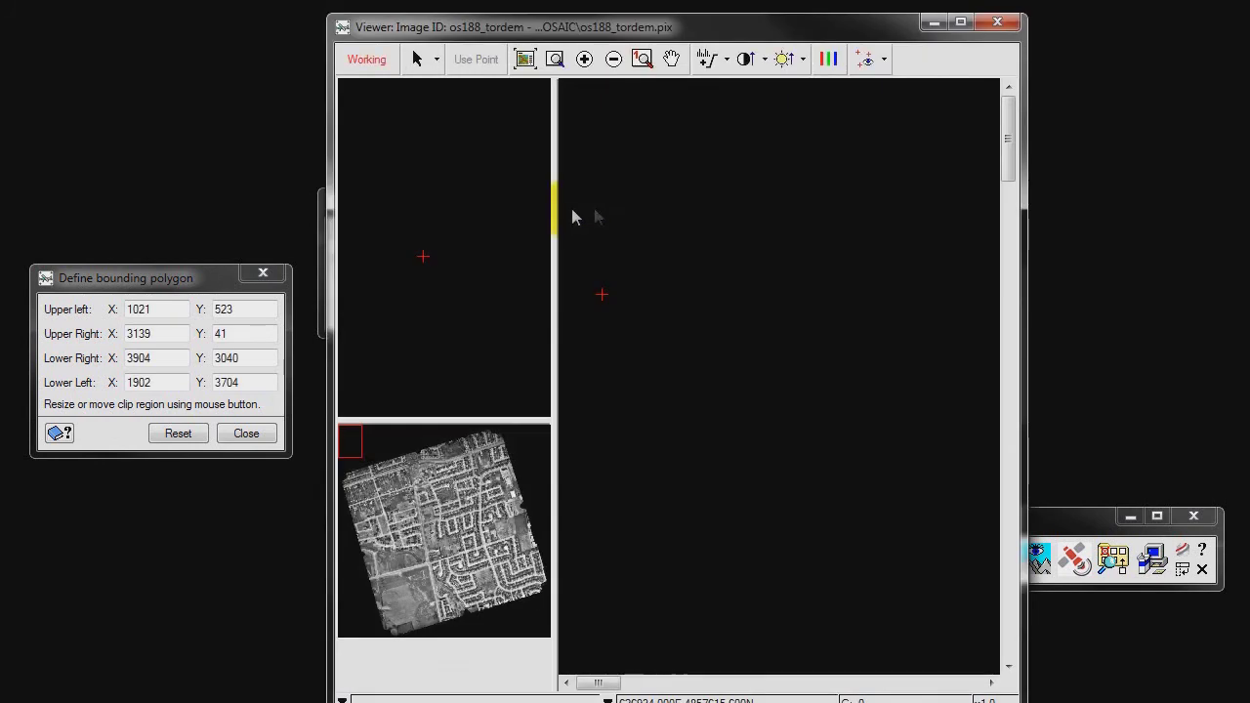
click(525, 59)
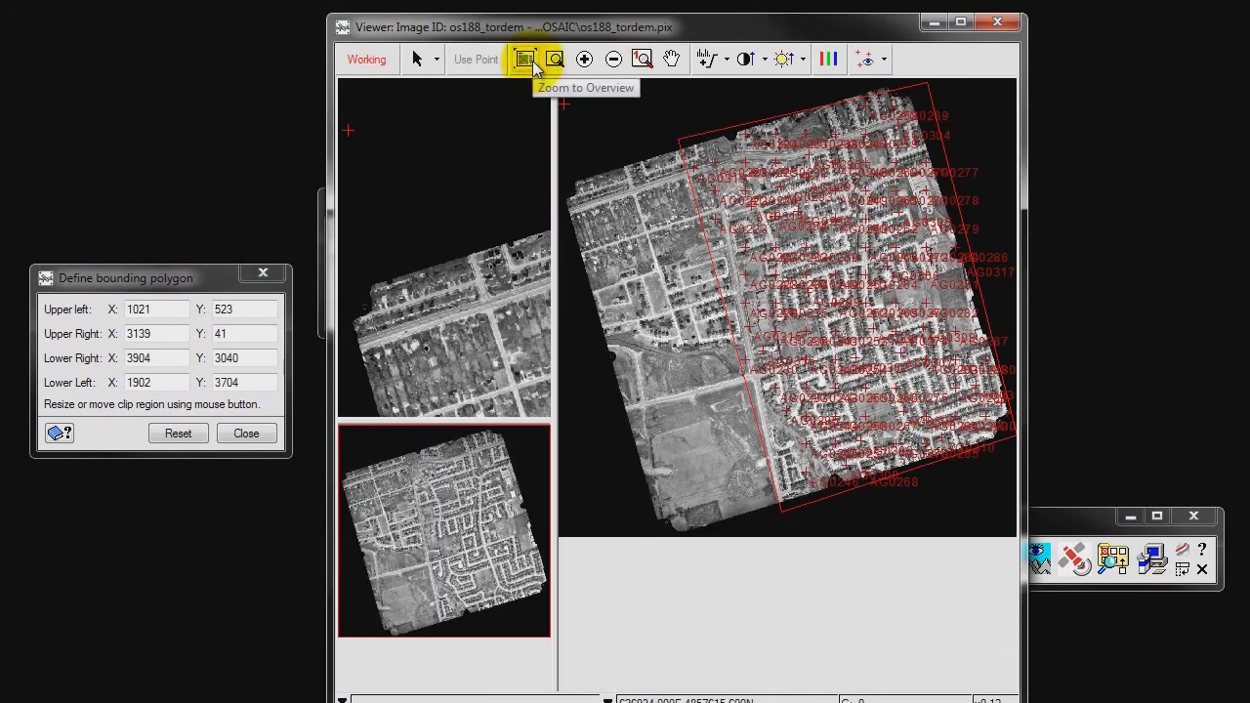
click(558, 202)
drag(558, 202, 566, 257)
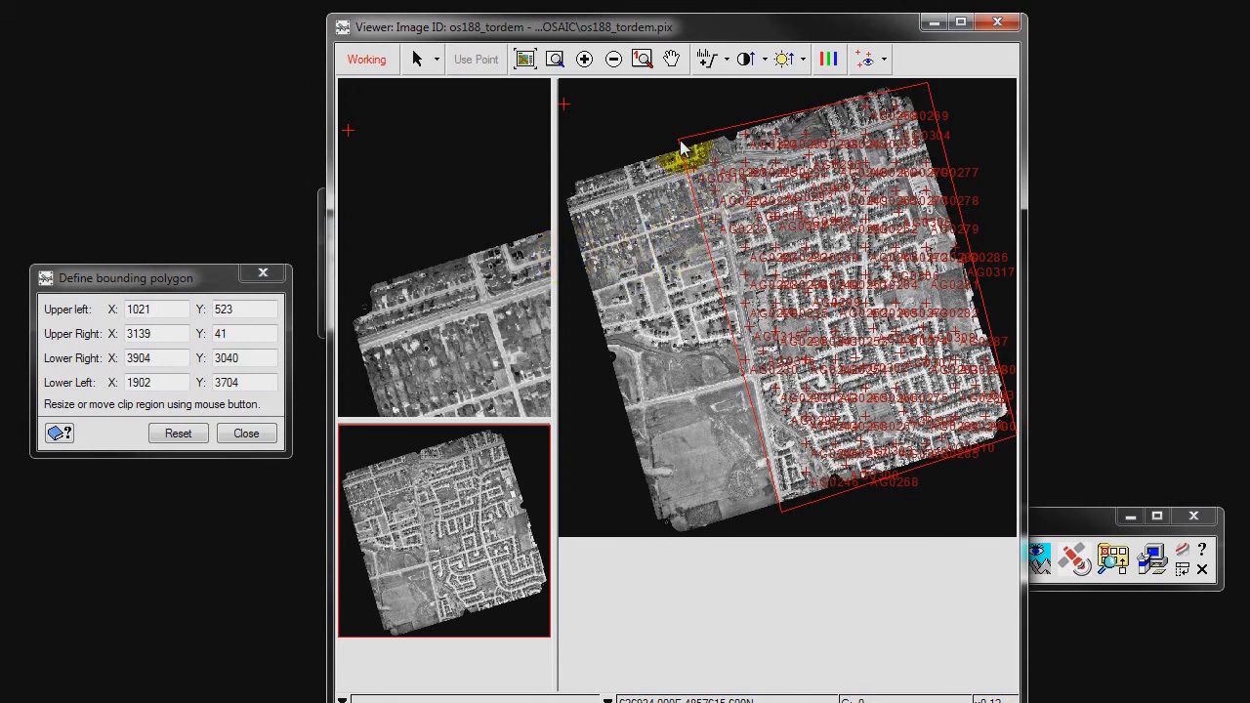
Step: Move the polygon's upper-left (1038/581) and lower-left (2051/3671) corners onto the image, then close
drag(681, 147, 683, 161)
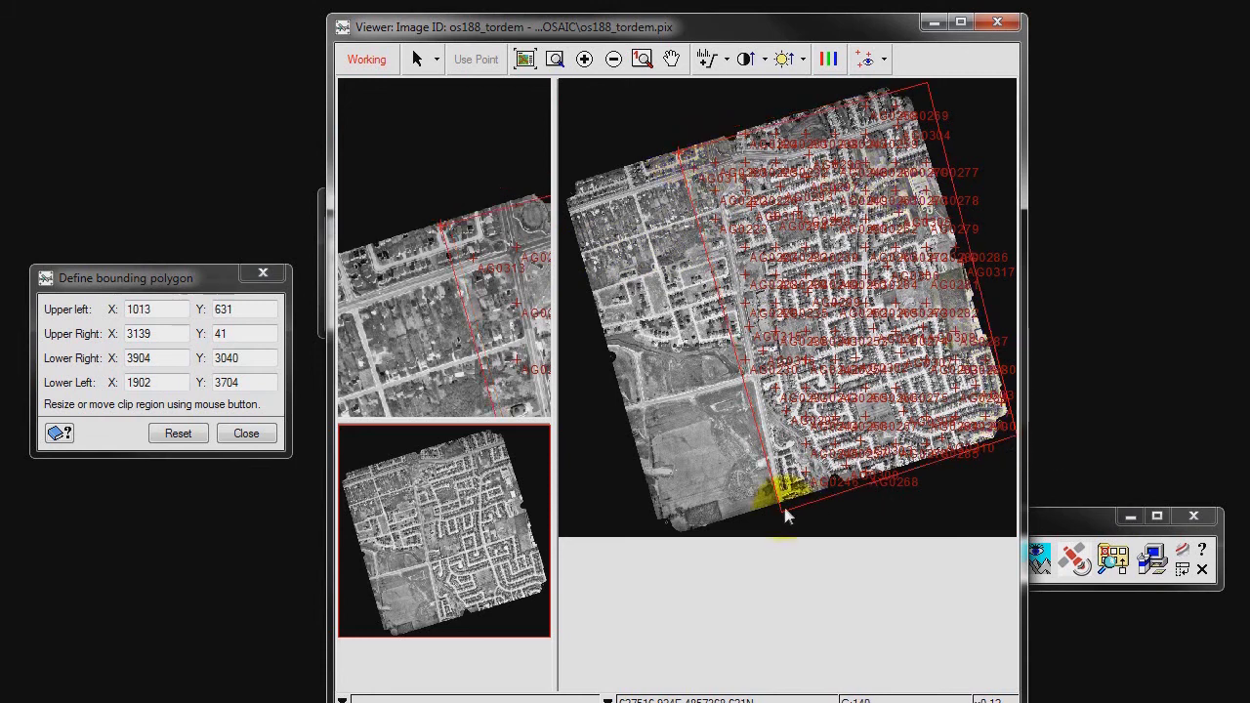
drag(784, 509, 798, 508)
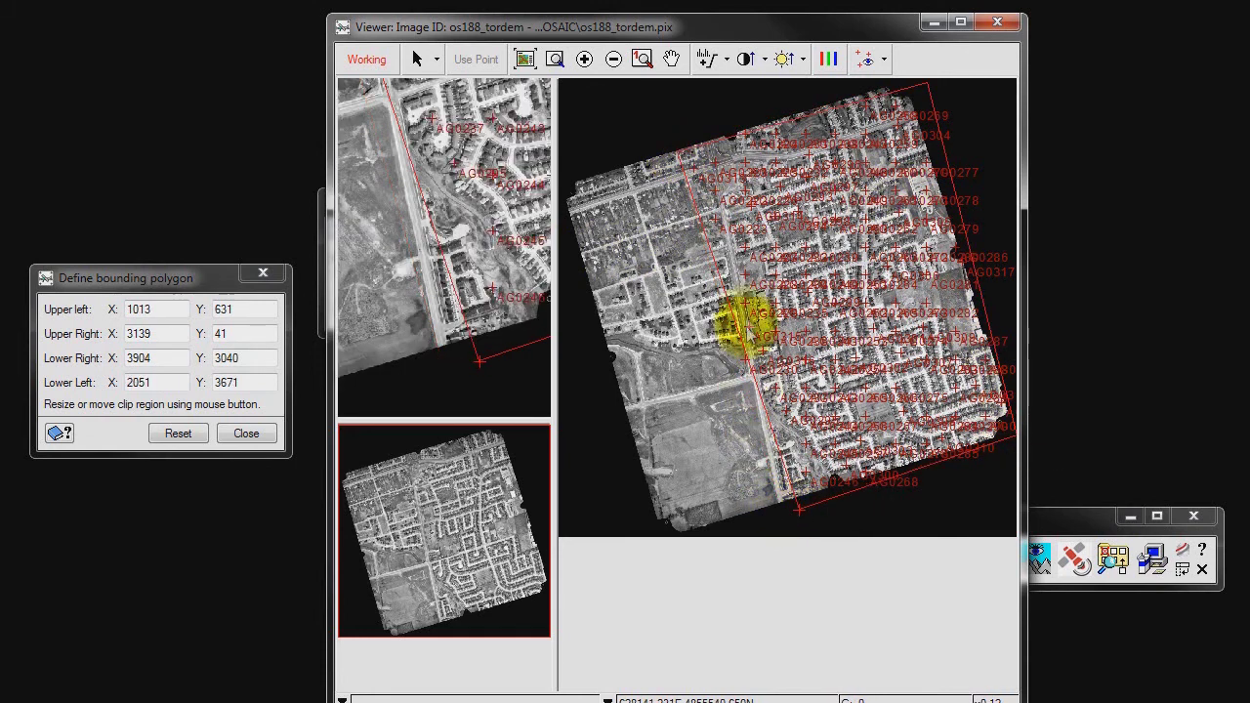
mouse_move(678, 161)
mouse_down()
mouse_move(678, 140)
mouse_move(692, 157)
mouse_up()
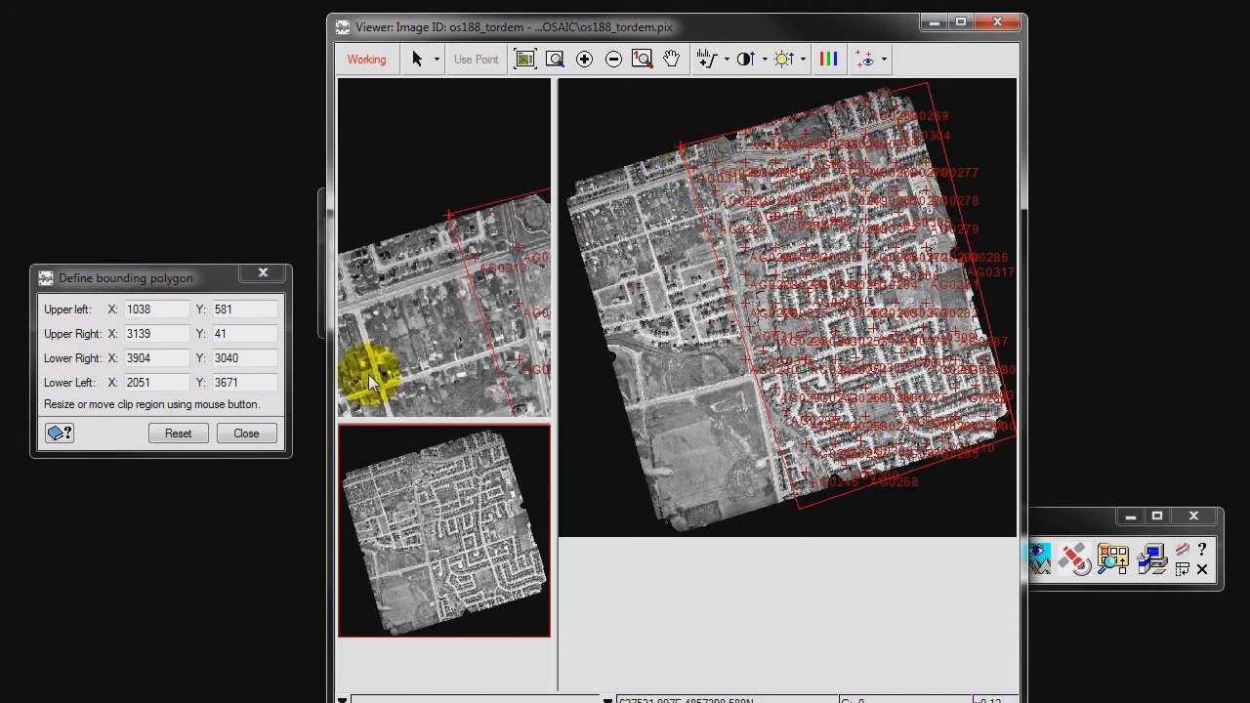
click(272, 438)
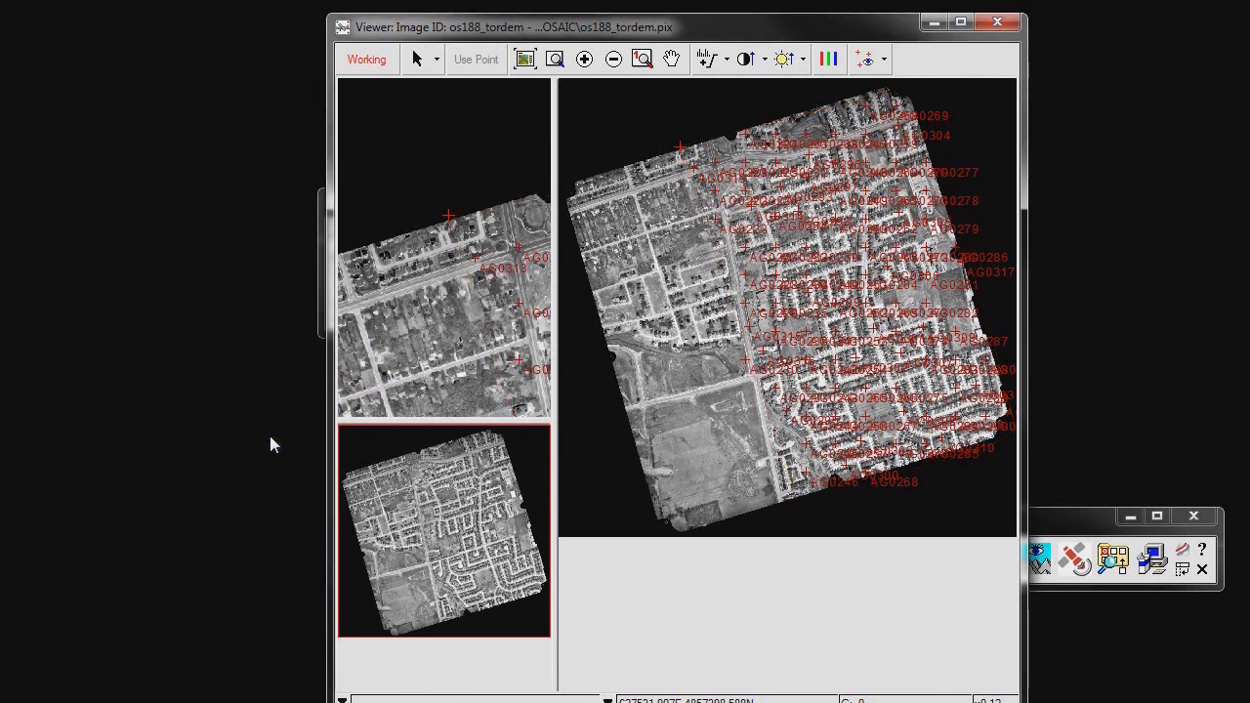
click(824, 494)
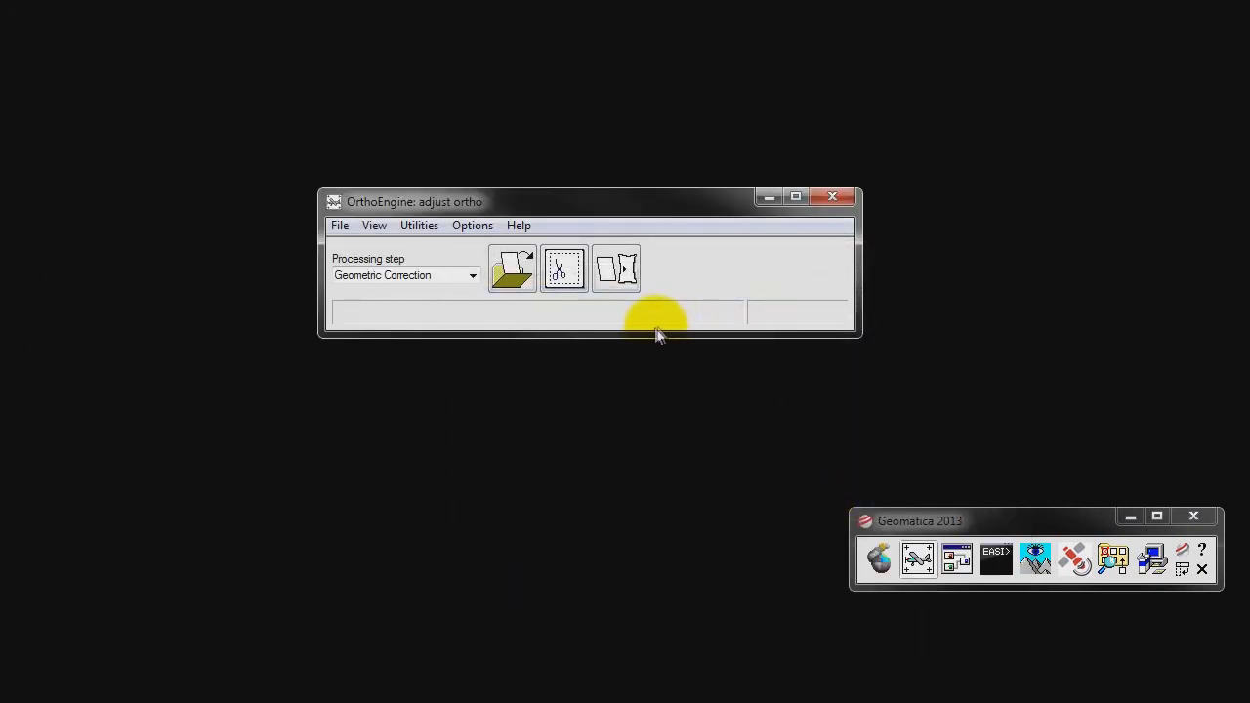
Step: Queue os188_tordem for orthorectification with the output file oos188_tordem.pix, then select the sampling interval value
click(625, 267)
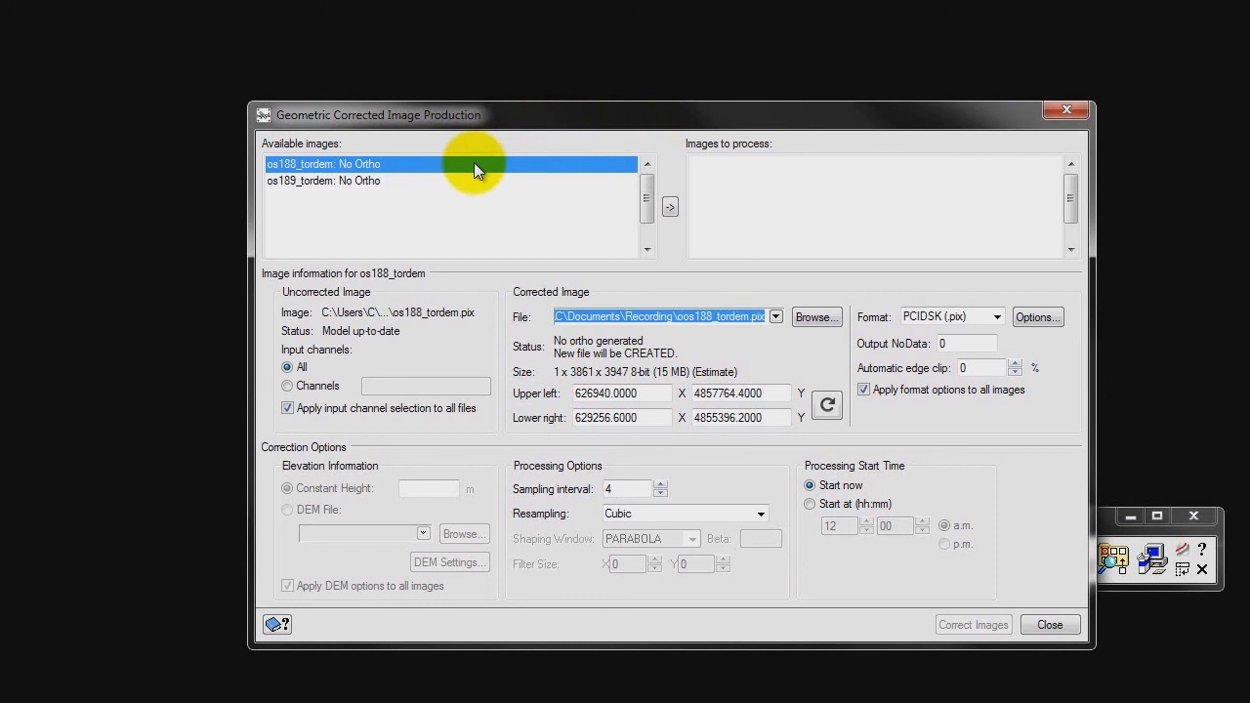
click(670, 207)
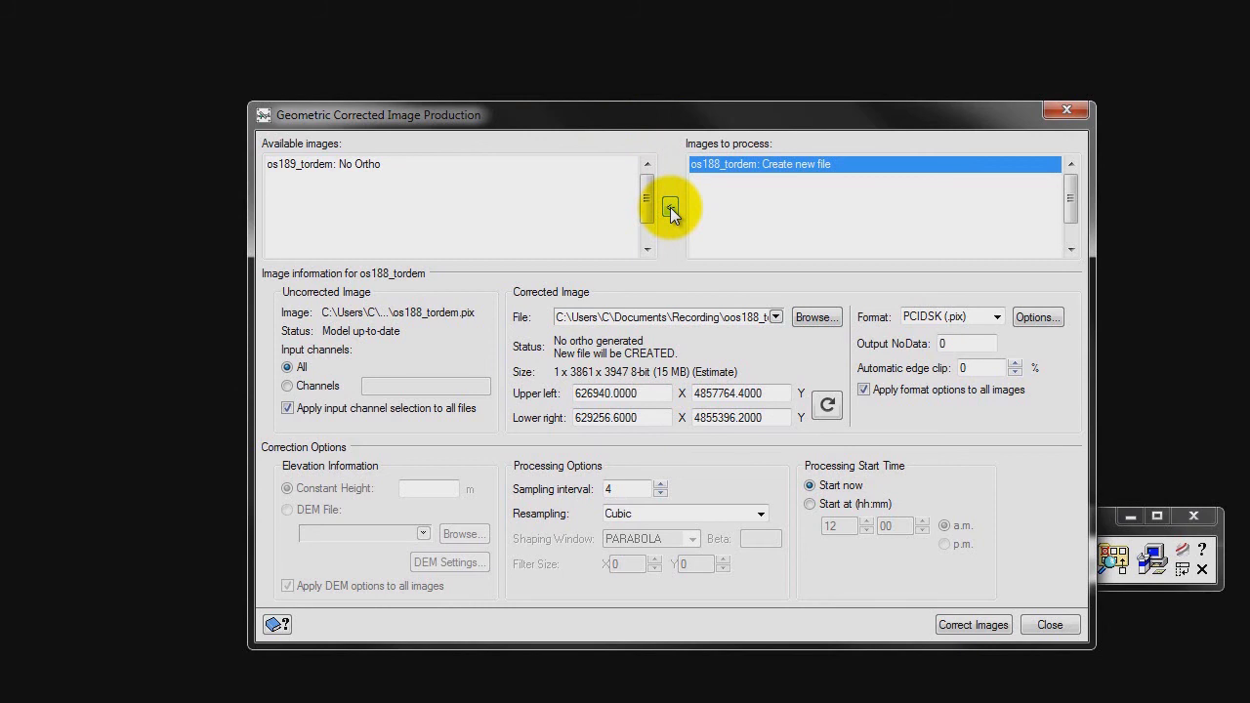
click(813, 317)
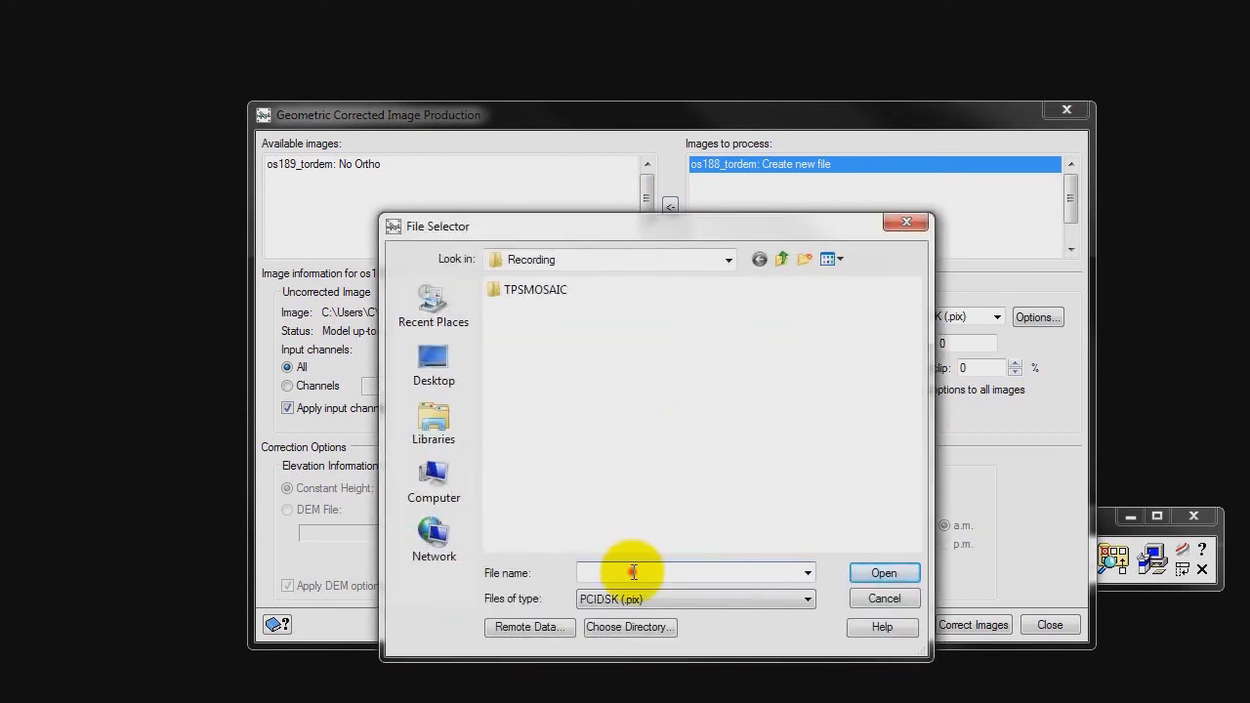
text(oos188_tordem)
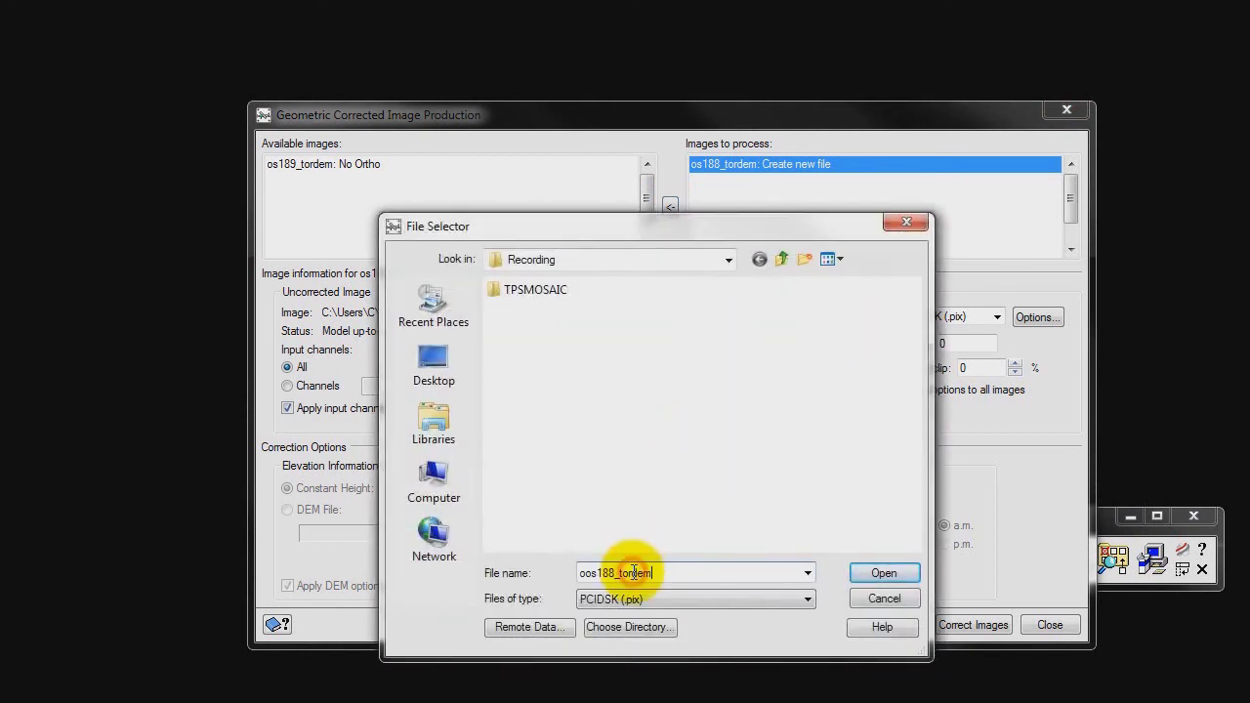
click(891, 573)
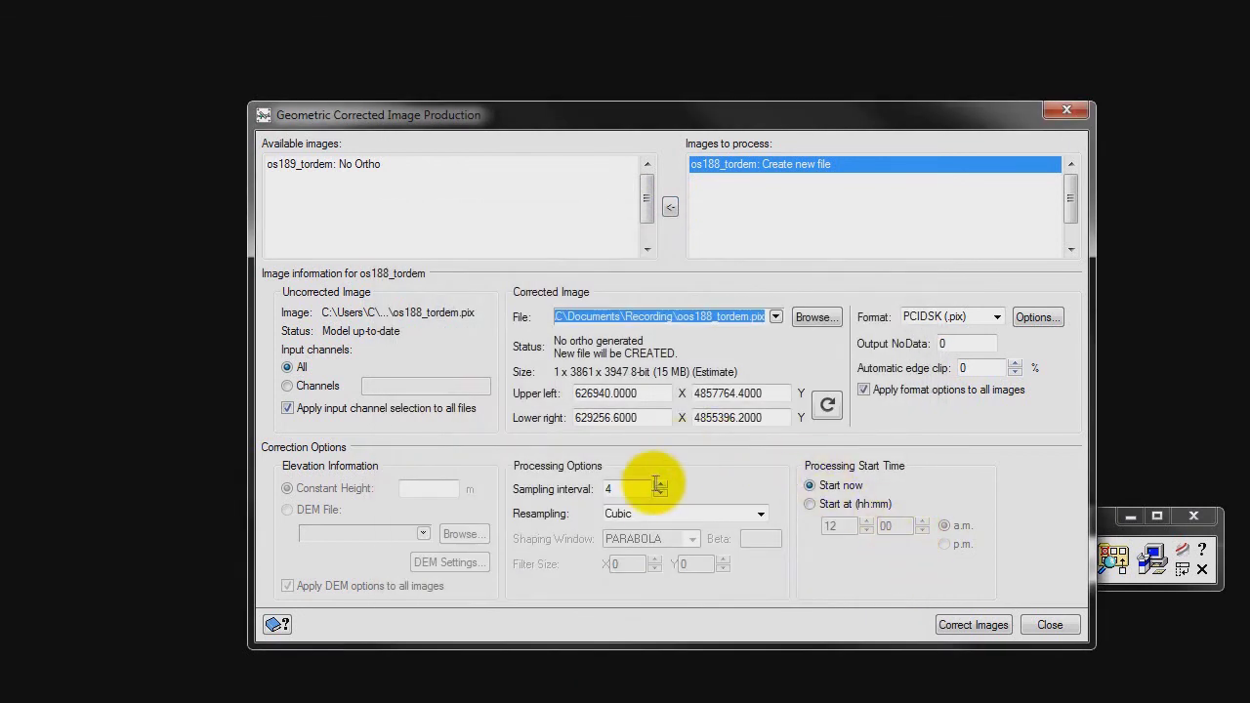
double_click(619, 489)
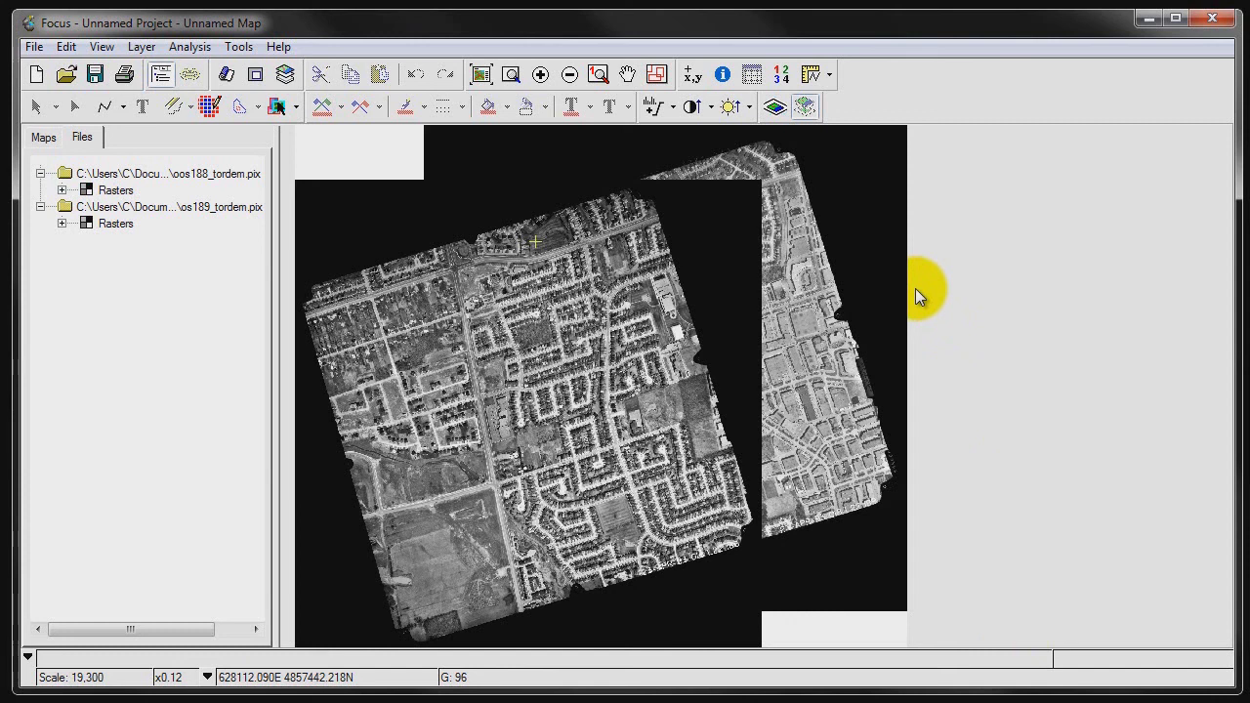
Step: Set up a Swipe comparison of the two orthophotos and zoom into the overlap where roads cross
click(101, 46)
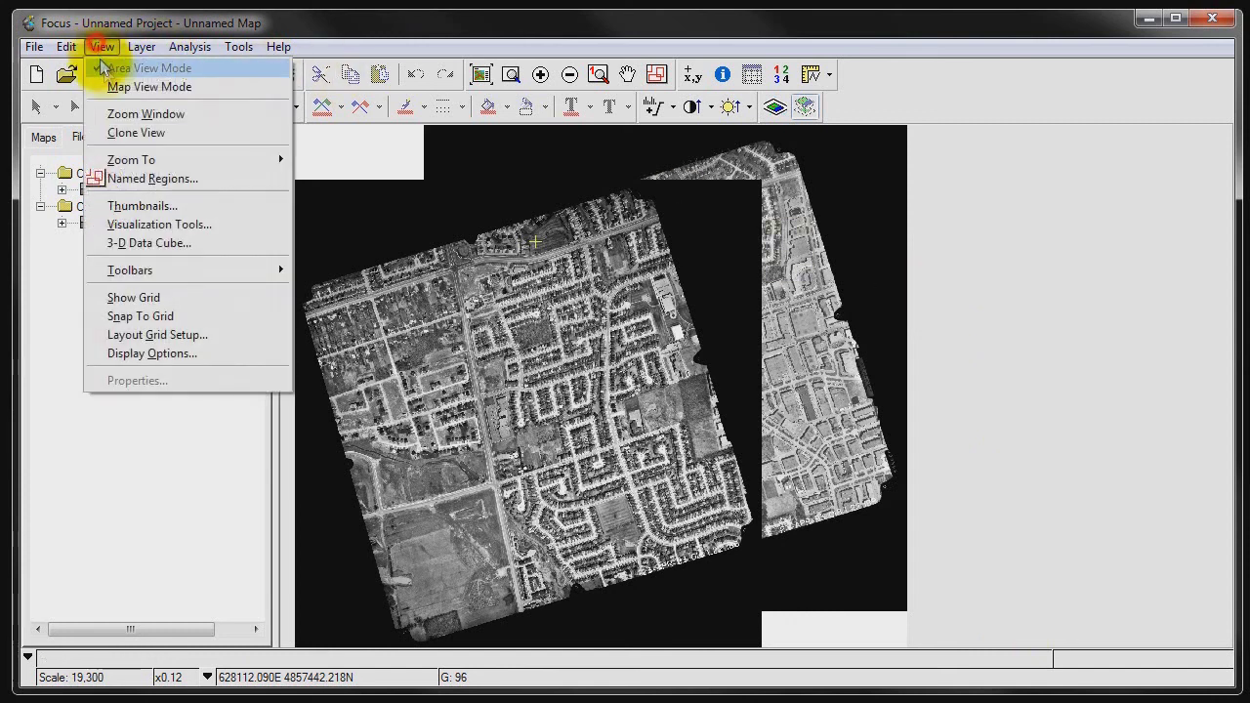
click(127, 225)
click(574, 214)
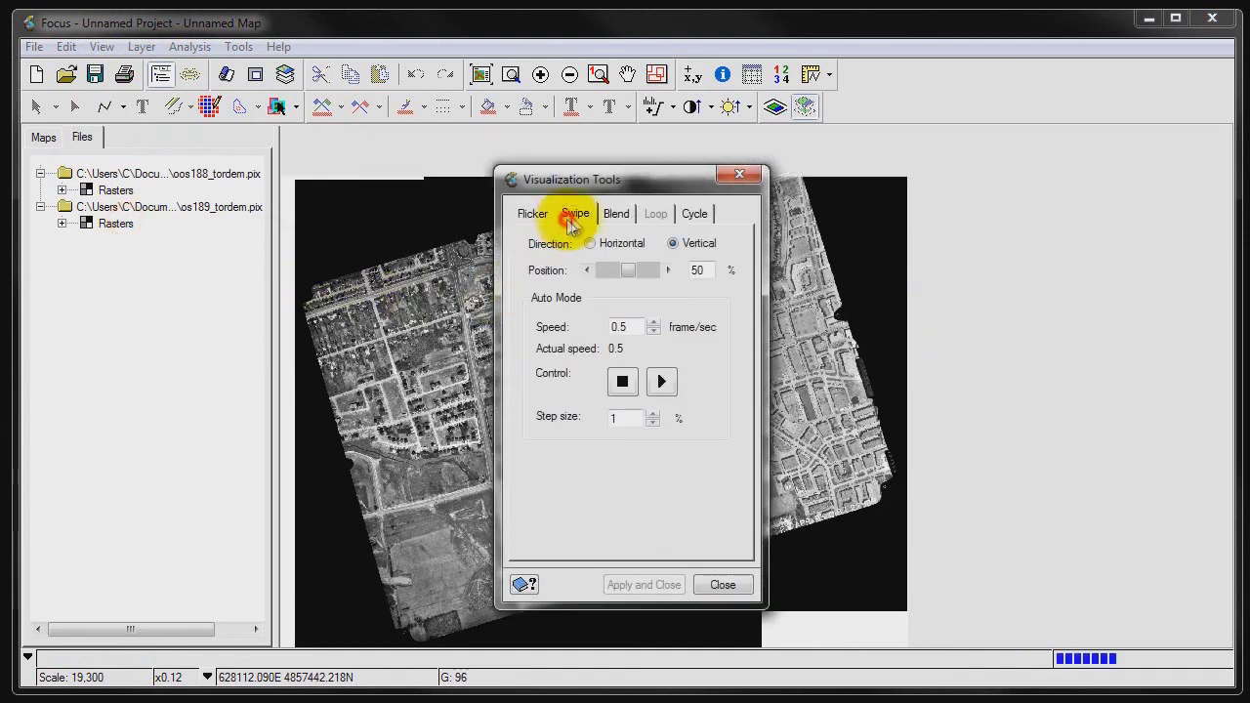
drag(596, 185, 226, 177)
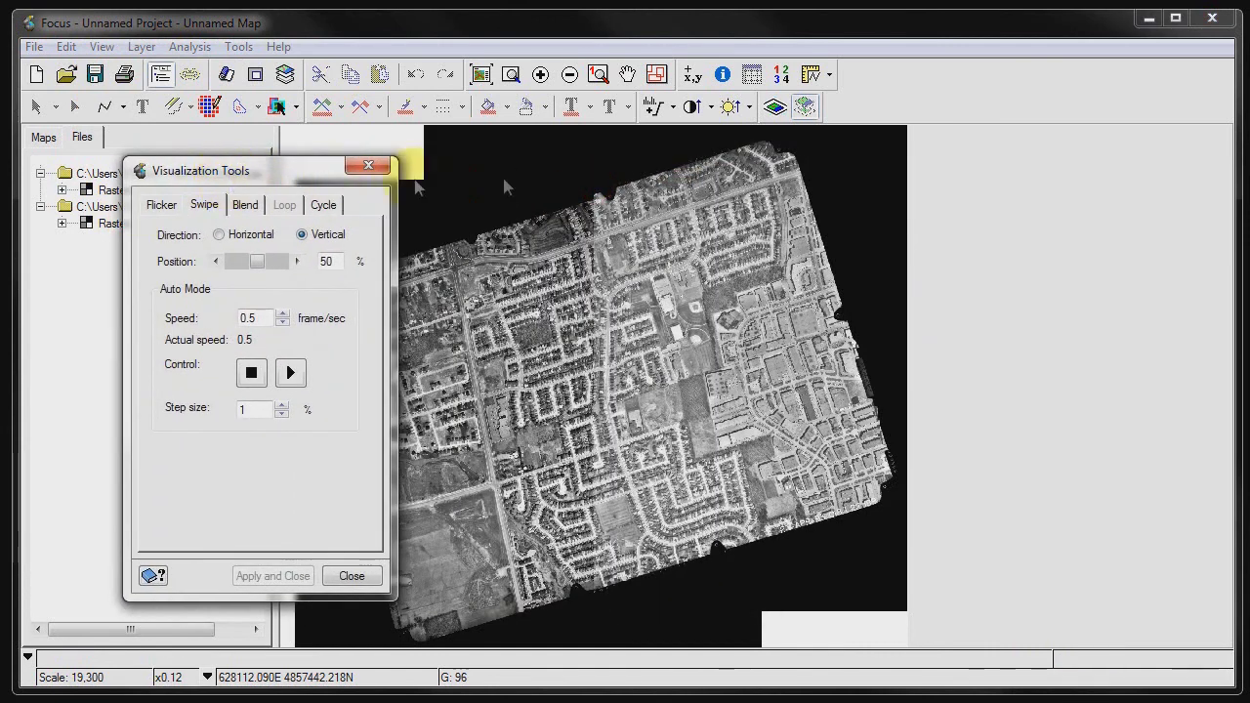
click(509, 74)
drag(536, 201, 628, 270)
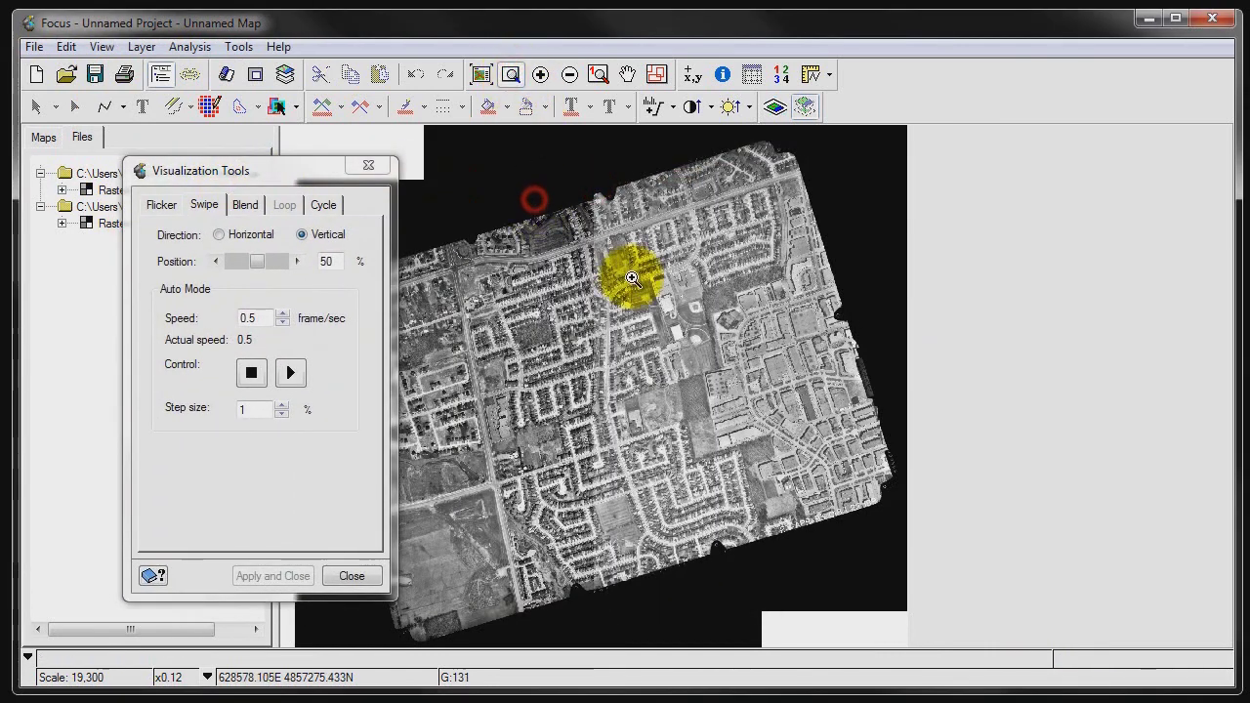